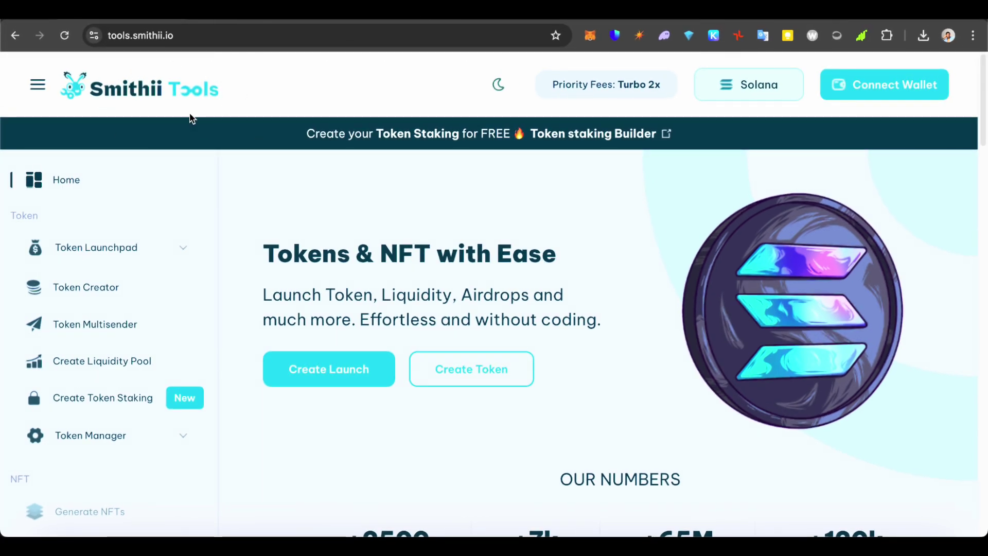
Keep Solana as the network and scroll down to the Token Launchpad tools.
{"action": "scroll", "coordinate": [395, 244], "scroll_direction": "down", "scroll_amount": 1}
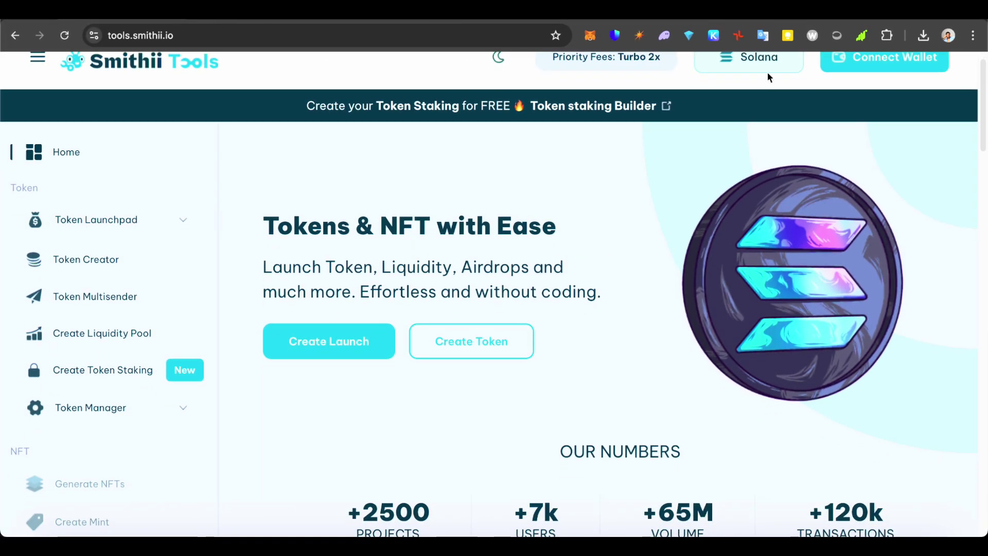
{"action": "left_click", "coordinate": [770, 69]}
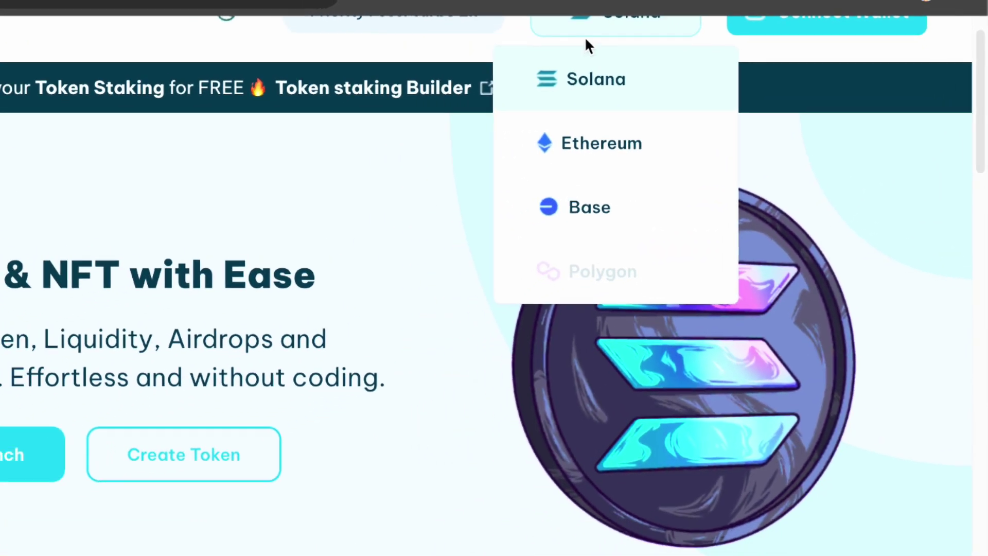
{"action": "left_click", "coordinate": [504, 15]}
{"action": "scroll", "coordinate": [109, 547], "scroll_direction": "down", "scroll_amount": 1}
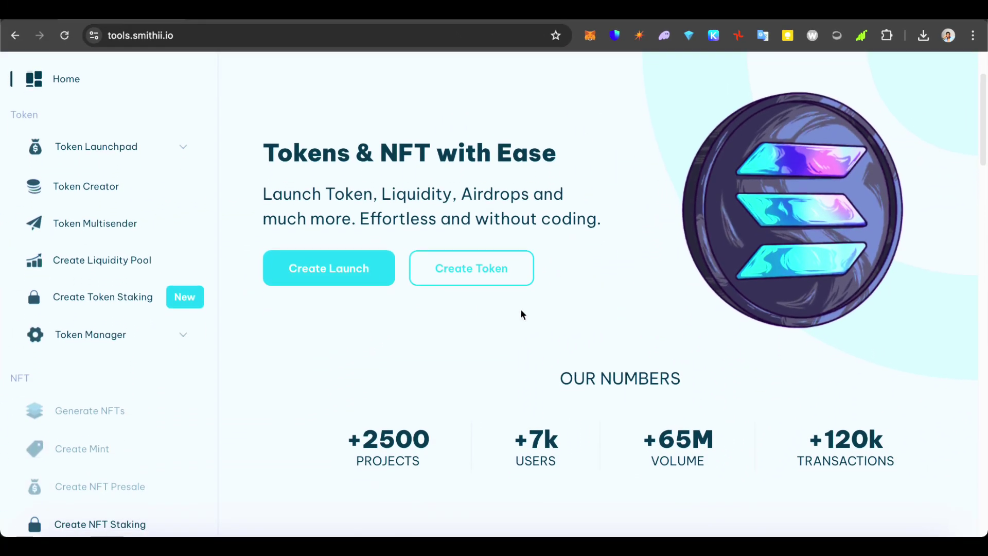
{"action": "scroll", "coordinate": [522, 313], "scroll_direction": "down", "scroll_amount": 4}
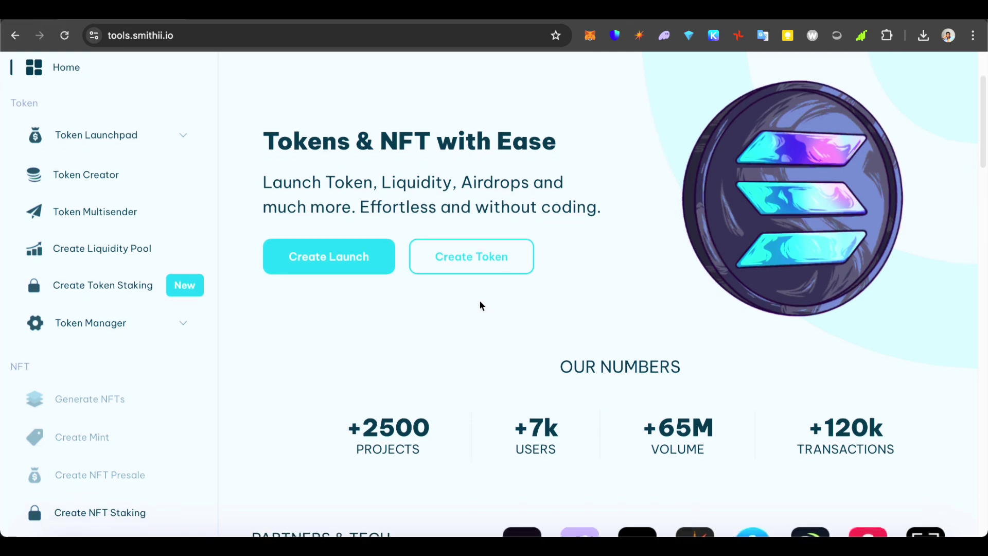
{"action": "scroll", "coordinate": [595, 270], "scroll_direction": "down", "scroll_amount": 6}
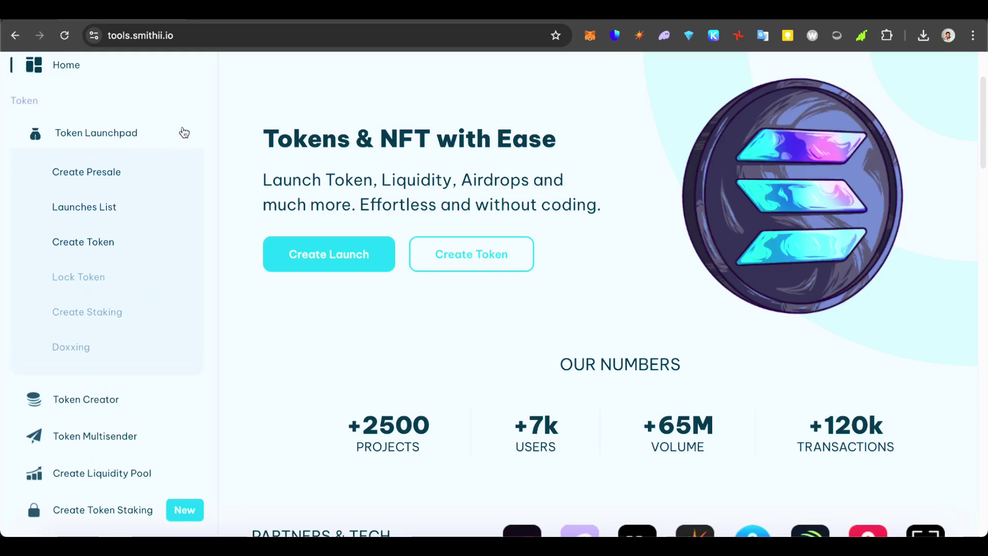
Collapse Token Launchpad, then expand and browse the Token Manager tool list before collapsing it.
{"action": "left_click", "coordinate": [184, 133]}
{"action": "left_click", "coordinate": [174, 322]}
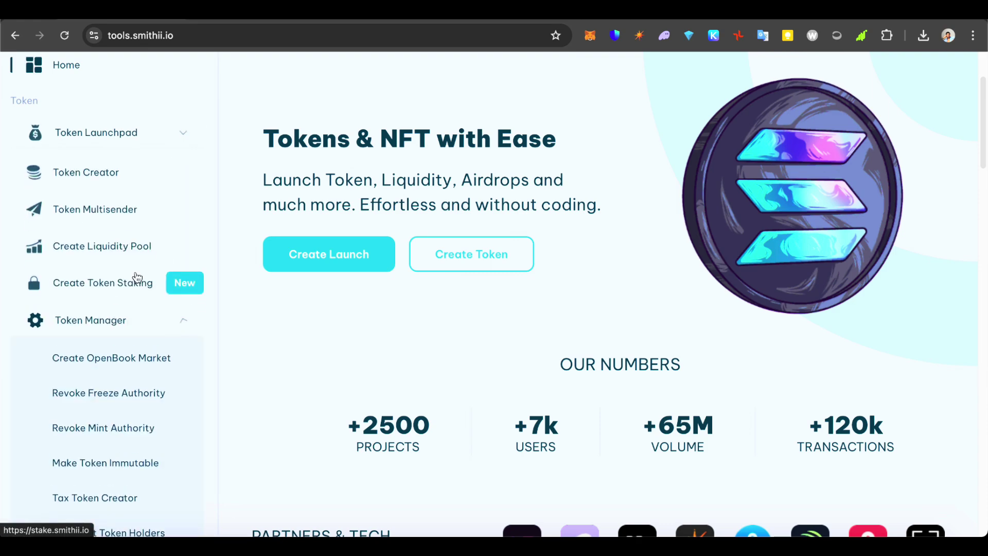
{"action": "scroll", "coordinate": [92, 266], "scroll_direction": "down", "scroll_amount": 2}
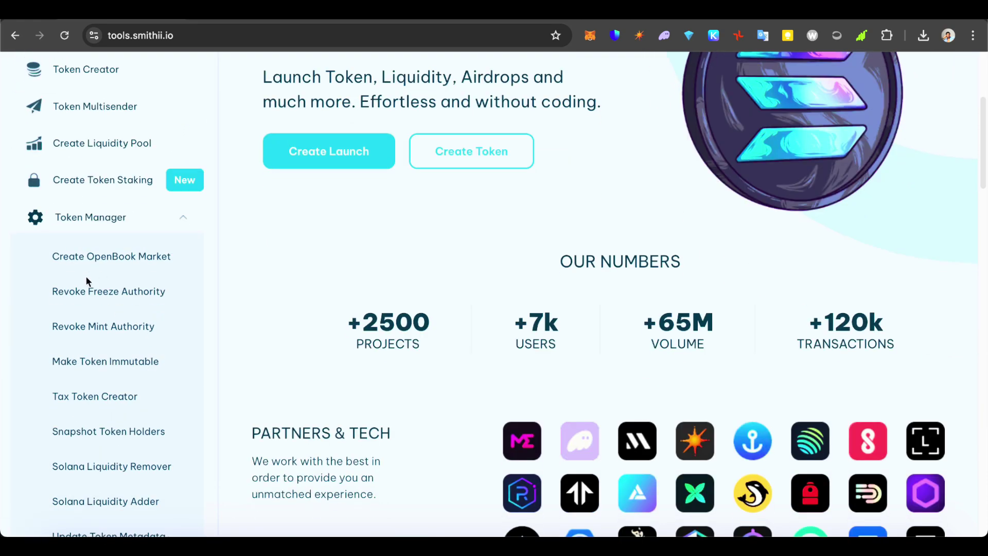
{"action": "scroll", "coordinate": [139, 268], "scroll_direction": "down", "scroll_amount": 5}
{"action": "scroll", "coordinate": [151, 162], "scroll_direction": "up", "scroll_amount": 5}
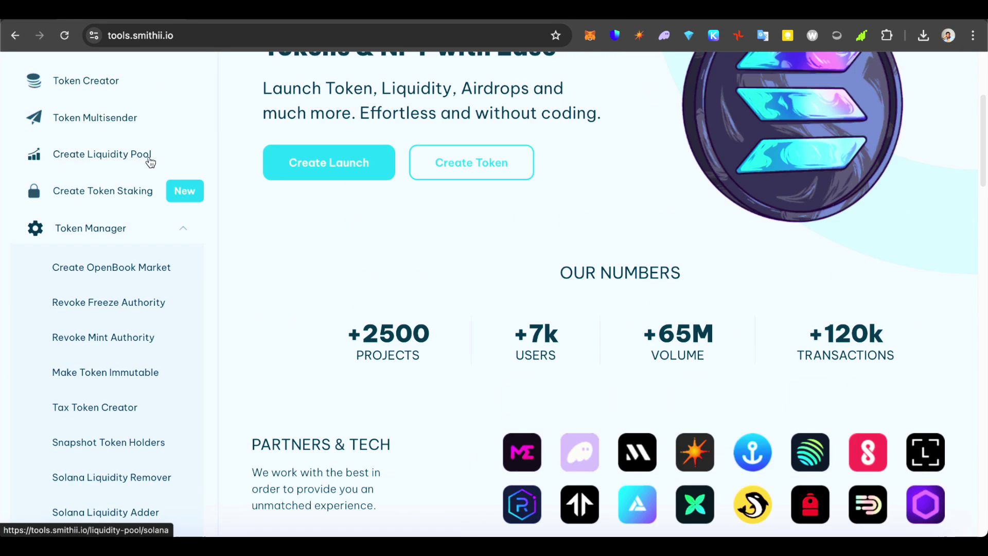
{"action": "left_click", "coordinate": [183, 231]}
{"action": "scroll", "coordinate": [122, 346], "scroll_direction": "down", "scroll_amount": 3}
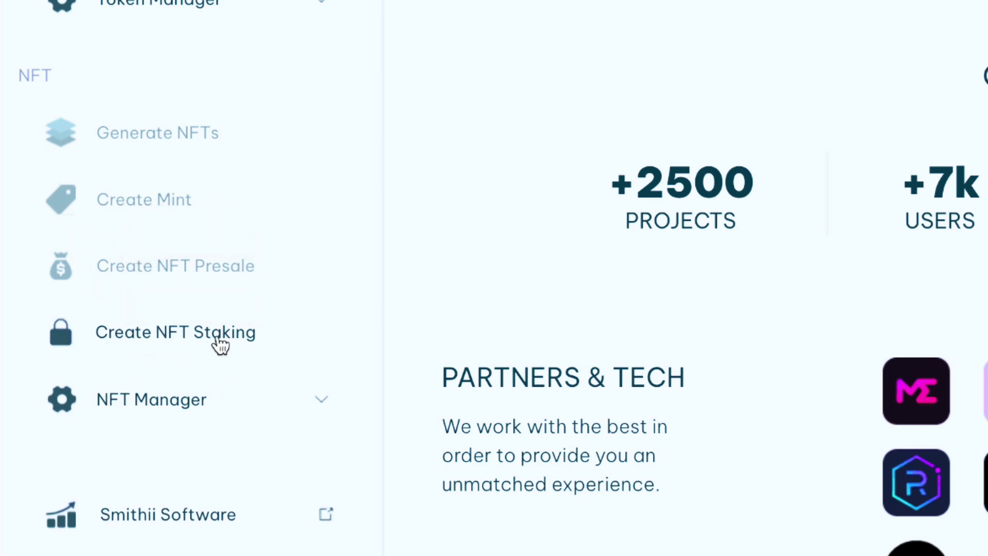
Browse the NFT Manager tool list, collapse it, and go to the Smithii Software page.
{"action": "left_click", "coordinate": [334, 400]}
{"action": "scroll", "coordinate": [294, 452], "scroll_direction": "down", "scroll_amount": 4}
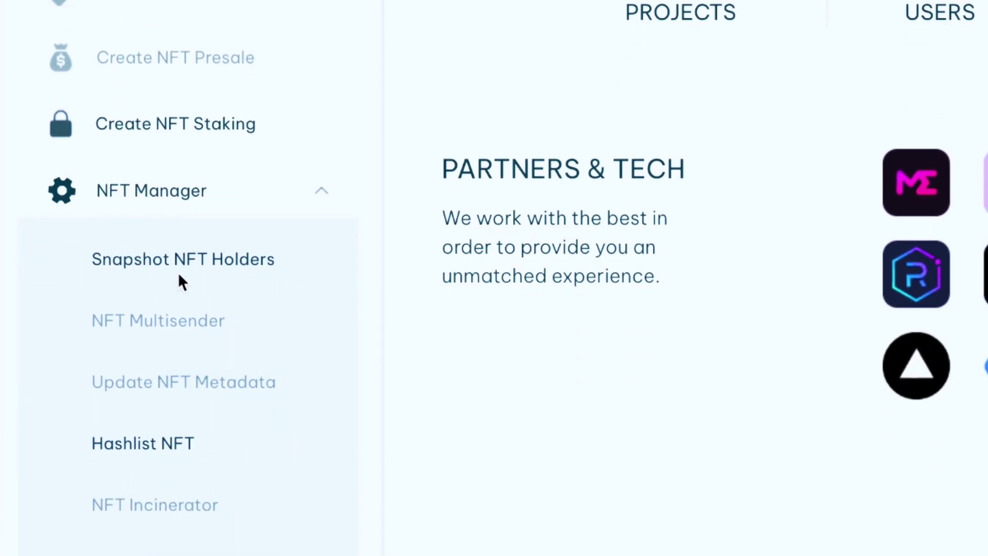
{"action": "left_click", "coordinate": [322, 200]}
{"action": "left_click", "coordinate": [311, 198]}
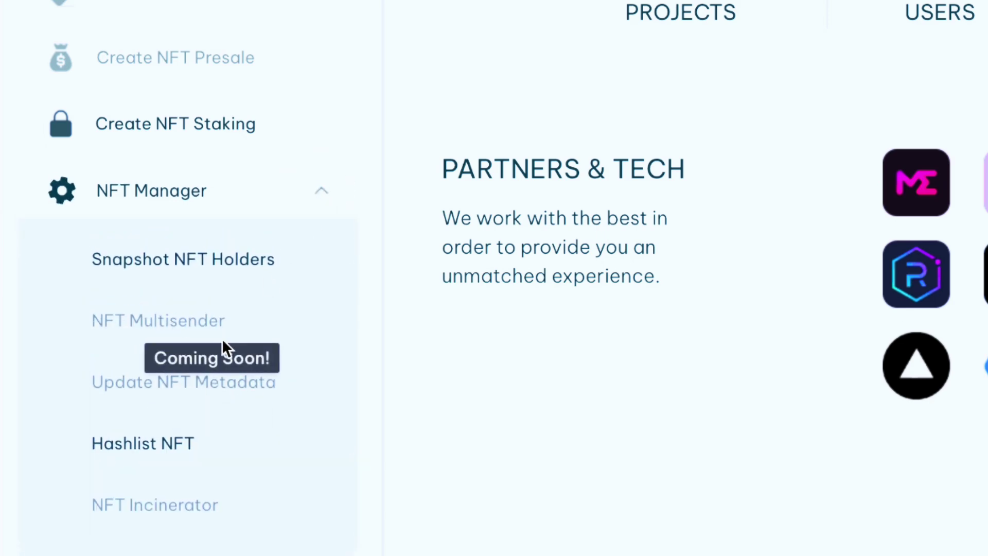
{"action": "left_click", "coordinate": [326, 196]}
{"action": "scroll", "coordinate": [247, 430], "scroll_direction": "down", "scroll_amount": 2}
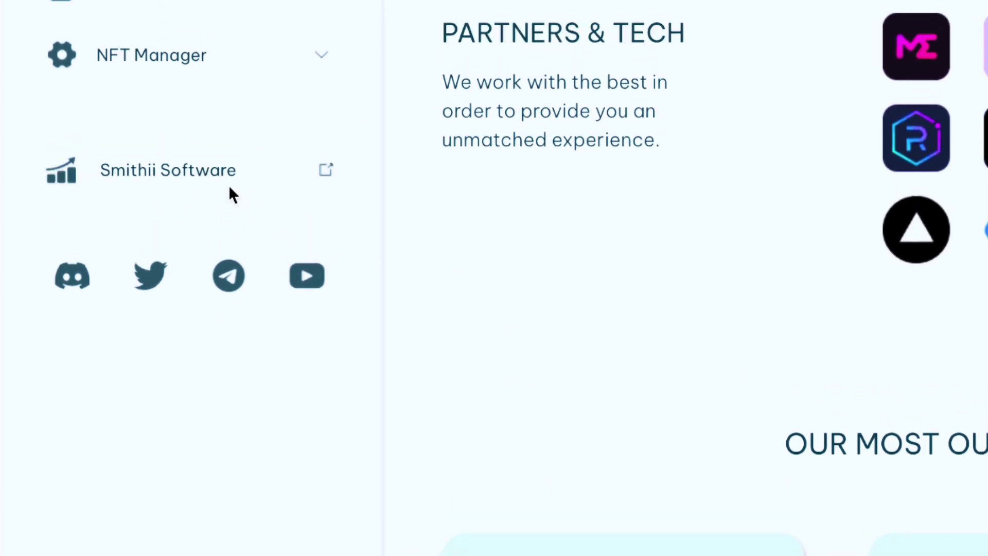
{"action": "left_click", "coordinate": [230, 186]}
Scroll through the Smithii Software early-access waitlist form at app.smithii.io.
{"action": "scroll", "coordinate": [463, 185], "scroll_direction": "up", "scroll_amount": 6}
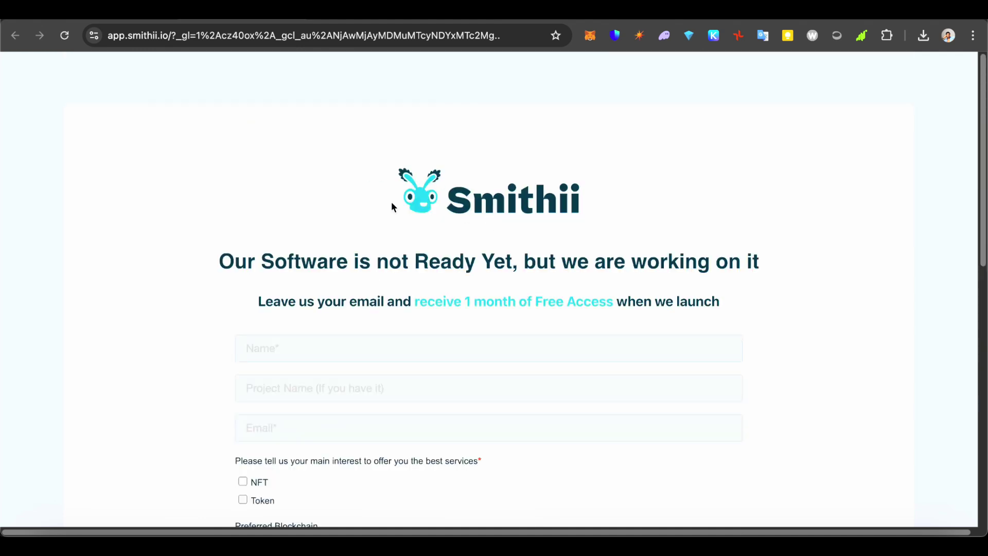
{"action": "scroll", "coordinate": [496, 334], "scroll_direction": "down", "scroll_amount": 3}
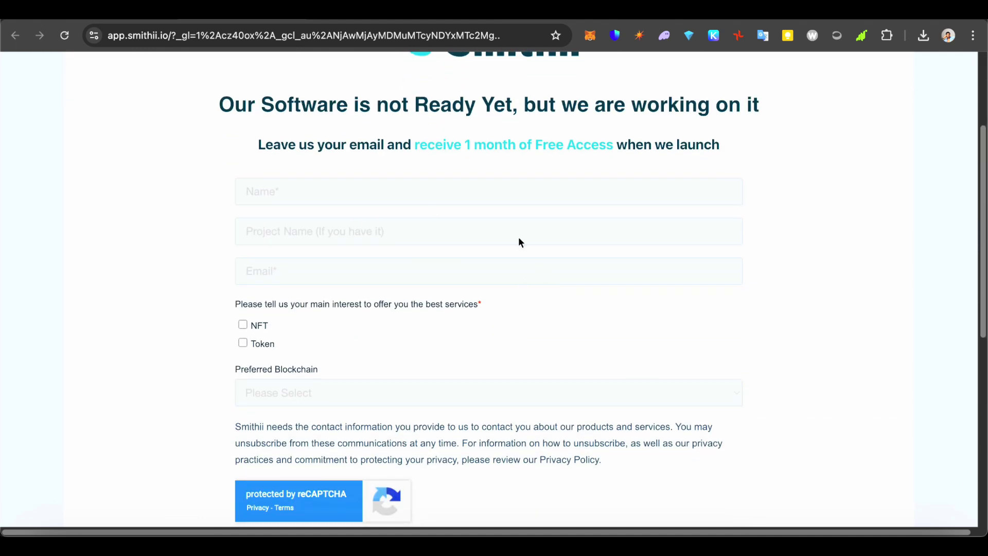
{"action": "scroll", "coordinate": [483, 296], "scroll_direction": "down", "scroll_amount": 5}
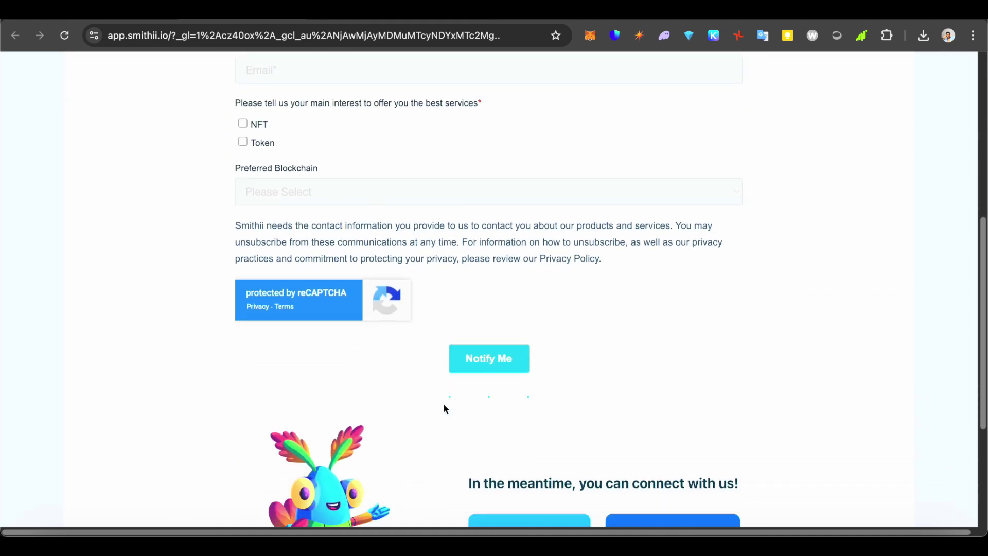
{"action": "scroll", "coordinate": [402, 389], "scroll_direction": "up", "scroll_amount": 9}
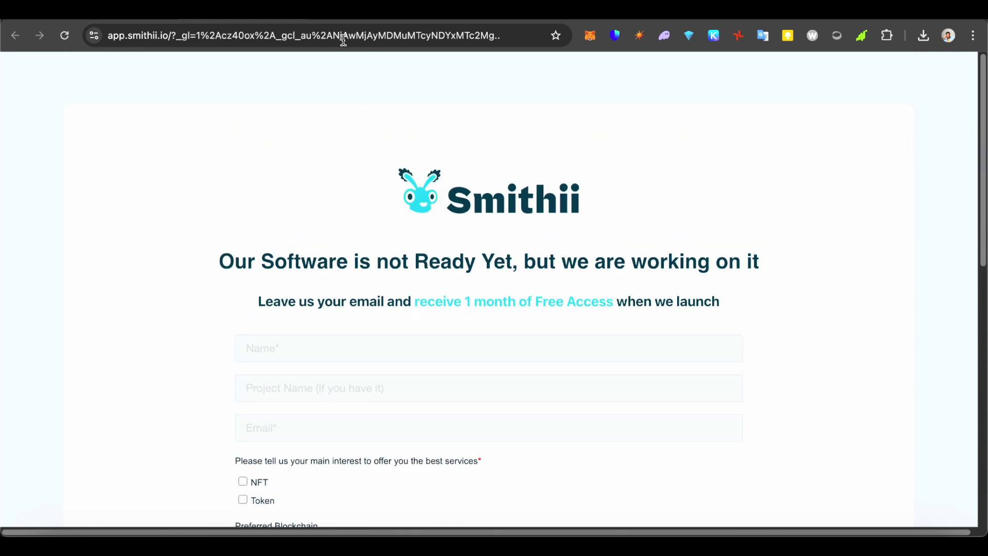
{"action": "scroll", "coordinate": [348, 354], "scroll_direction": "down", "scroll_amount": 4}
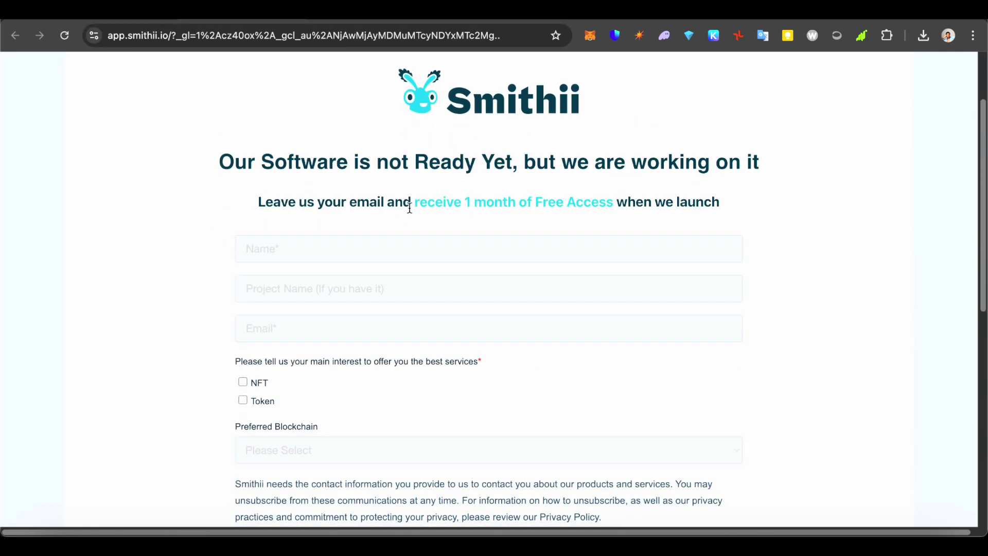
{"action": "scroll", "coordinate": [368, 307], "scroll_direction": "down", "scroll_amount": 2}
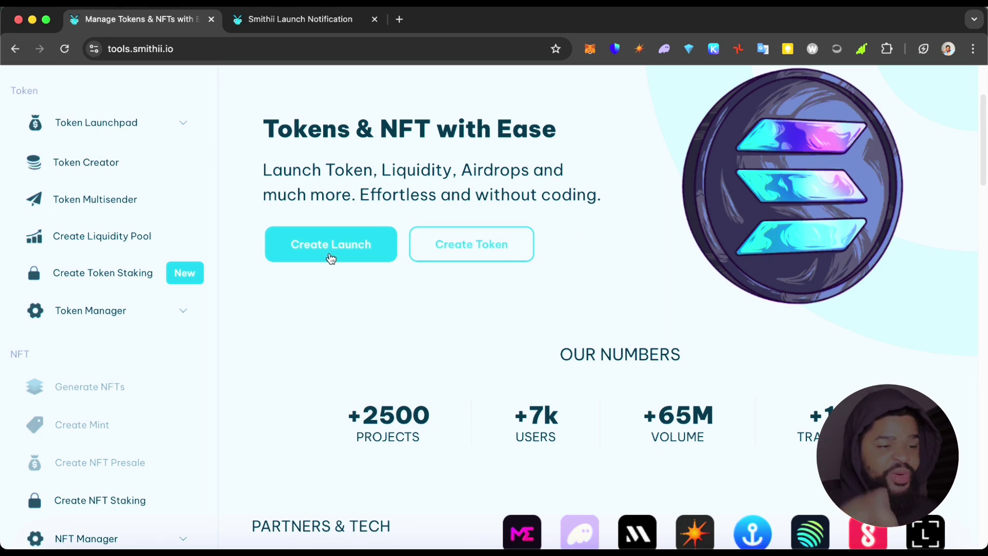
Scroll down the Smithii Tools home page to the FAQ section.
{"action": "scroll", "coordinate": [417, 334], "scroll_direction": "down", "scroll_amount": 1}
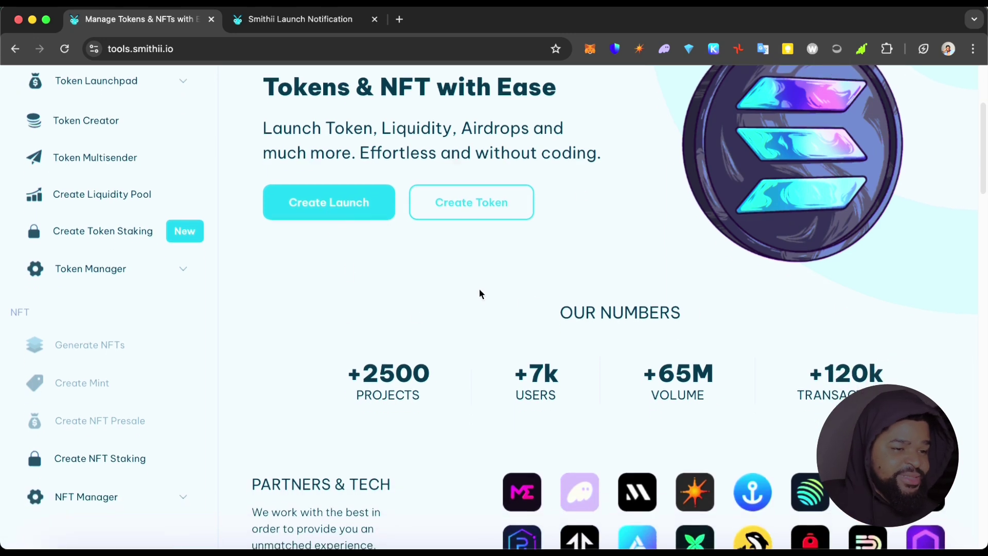
{"action": "scroll", "coordinate": [465, 278], "scroll_direction": "down", "scroll_amount": 3}
{"action": "scroll", "coordinate": [481, 309], "scroll_direction": "down", "scroll_amount": 1}
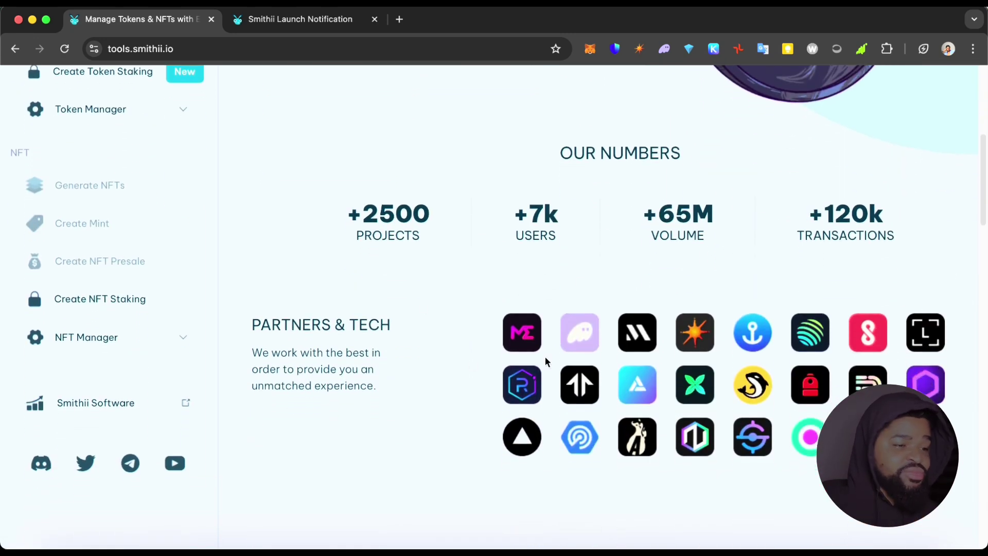
{"action": "scroll", "coordinate": [666, 347], "scroll_direction": "down", "scroll_amount": 3}
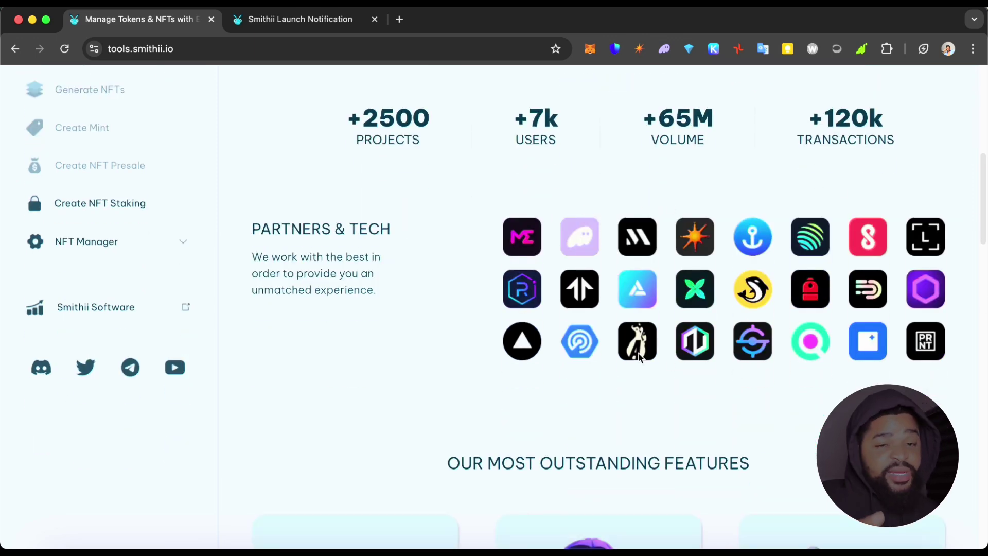
{"action": "scroll", "coordinate": [669, 358], "scroll_direction": "down", "scroll_amount": 6}
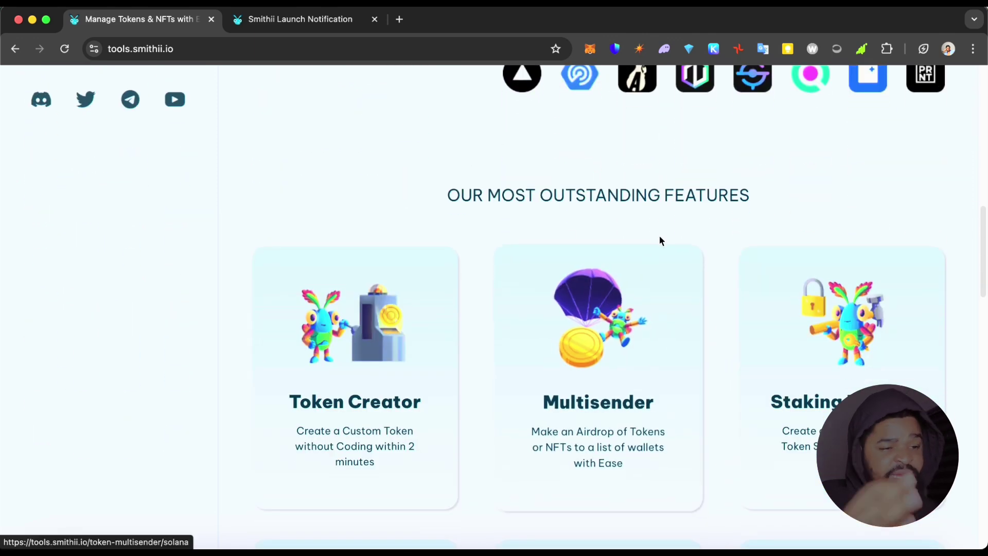
{"action": "scroll", "coordinate": [657, 241], "scroll_direction": "down", "scroll_amount": 2}
{"action": "scroll", "coordinate": [412, 254], "scroll_direction": "down", "scroll_amount": 1}
{"action": "scroll", "coordinate": [428, 259], "scroll_direction": "down", "scroll_amount": 1}
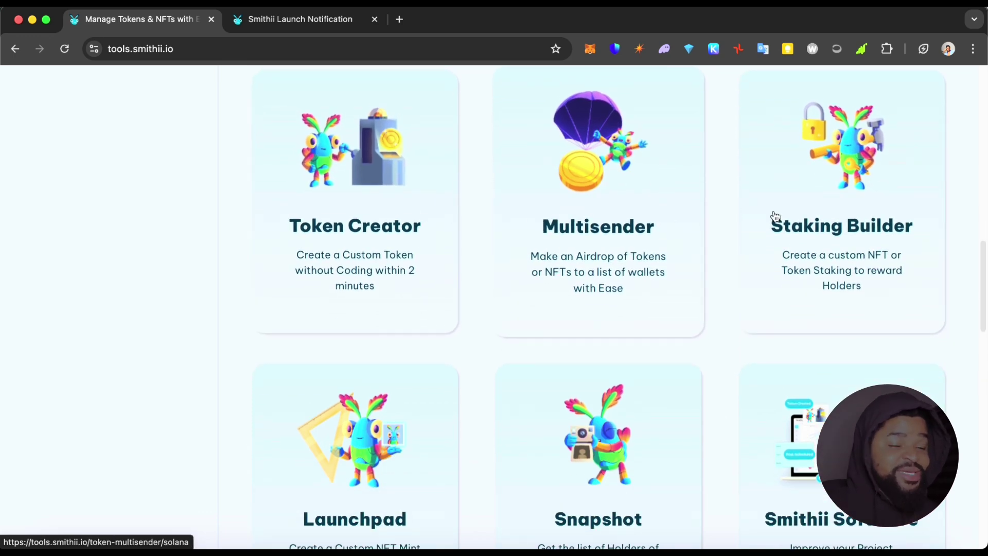
{"action": "scroll", "coordinate": [841, 253], "scroll_direction": "down", "scroll_amount": 1}
{"action": "scroll", "coordinate": [765, 370], "scroll_direction": "down", "scroll_amount": 2}
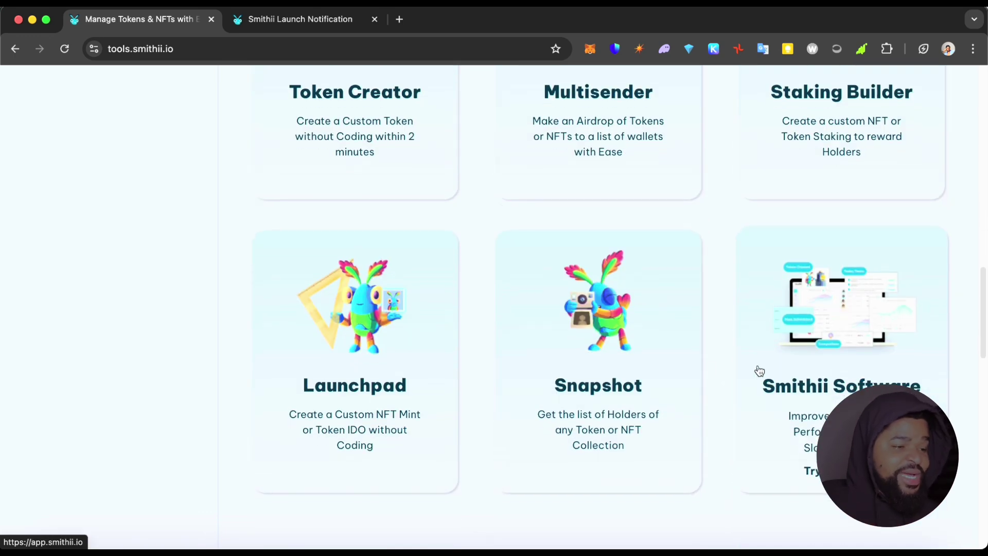
{"action": "scroll", "coordinate": [855, 325], "scroll_direction": "down", "scroll_amount": 1}
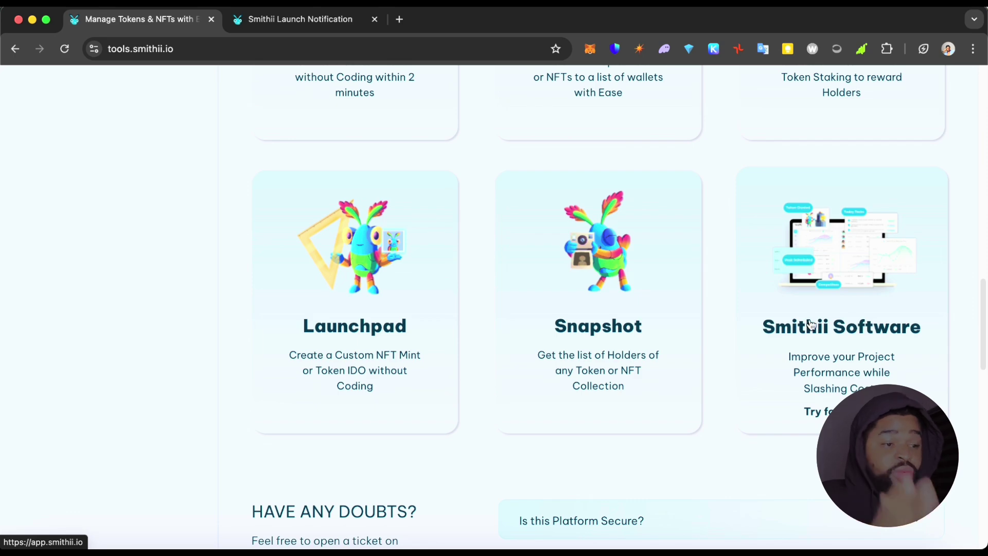
{"action": "scroll", "coordinate": [738, 324], "scroll_direction": "down", "scroll_amount": 5}
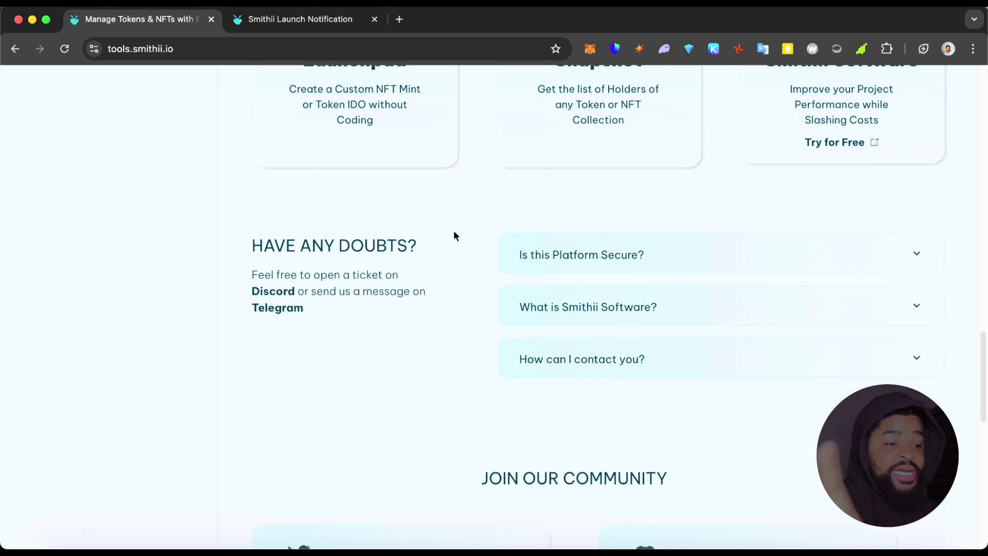
Expand the Is this Platform Secure?, What is Smithii Software? and How can I contact you? answers.
{"action": "left_click", "coordinate": [839, 254]}
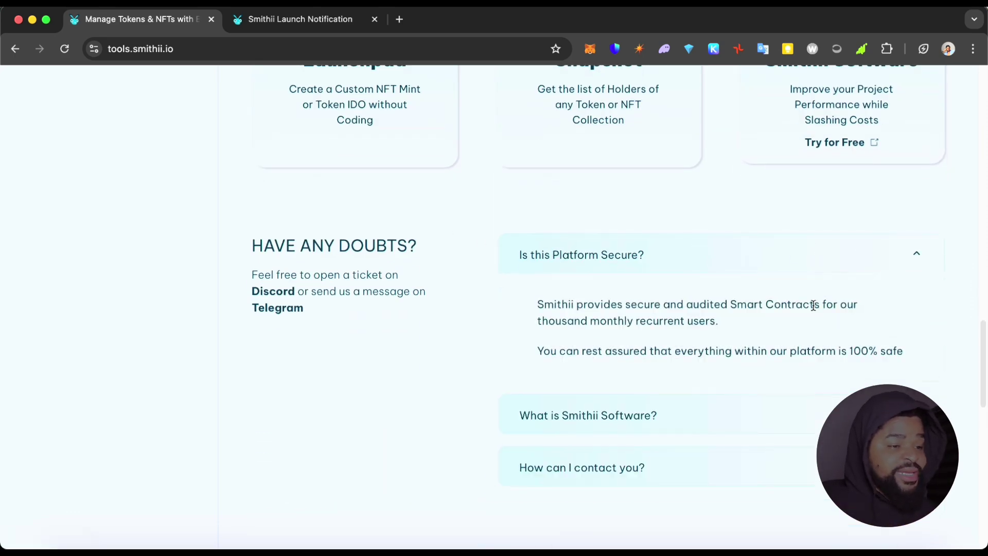
{"action": "left_click", "coordinate": [754, 415]}
{"action": "left_click", "coordinate": [656, 484]}
{"action": "scroll", "coordinate": [671, 393], "scroll_direction": "down", "scroll_amount": 6}
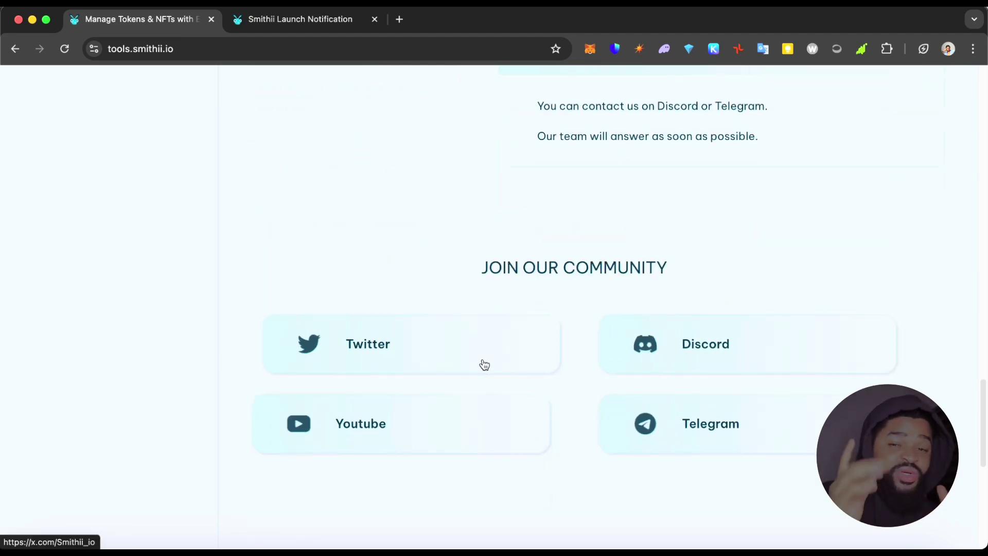
{"action": "scroll", "coordinate": [485, 357], "scroll_direction": "down", "scroll_amount": 5}
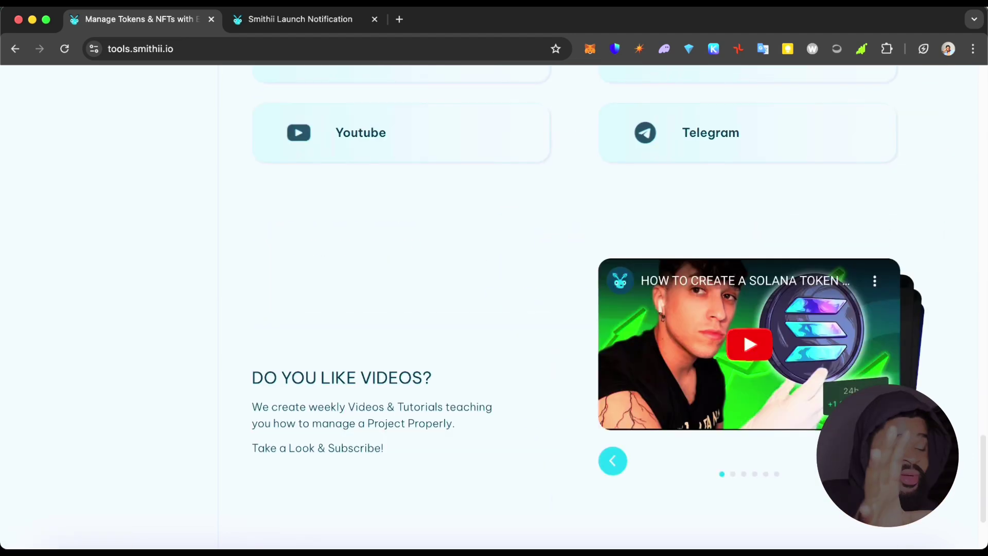
{"action": "scroll", "coordinate": [659, 395], "scroll_direction": "up", "scroll_amount": 5}
{"action": "scroll", "coordinate": [658, 396], "scroll_direction": "down", "scroll_amount": 3}
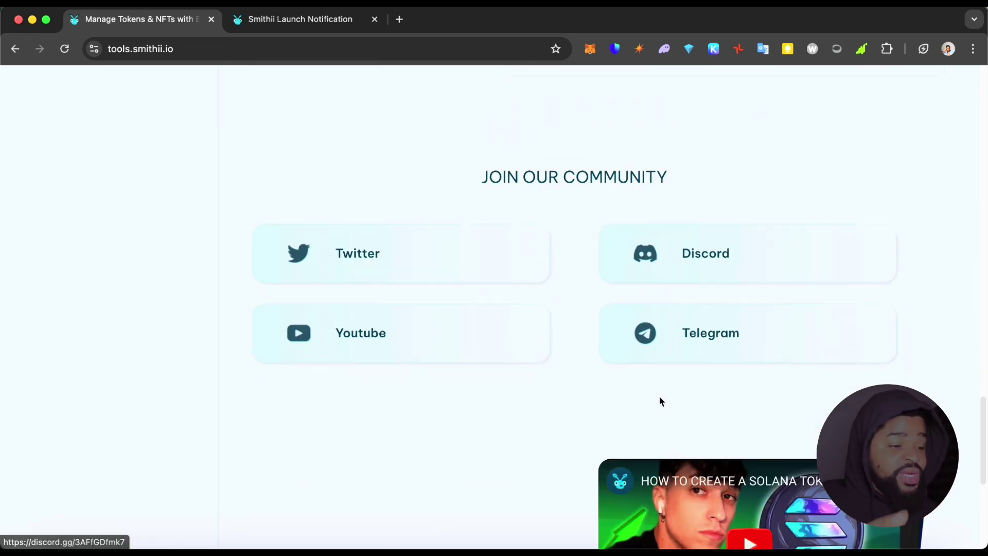
{"action": "scroll", "coordinate": [797, 397], "scroll_direction": "down", "scroll_amount": 2}
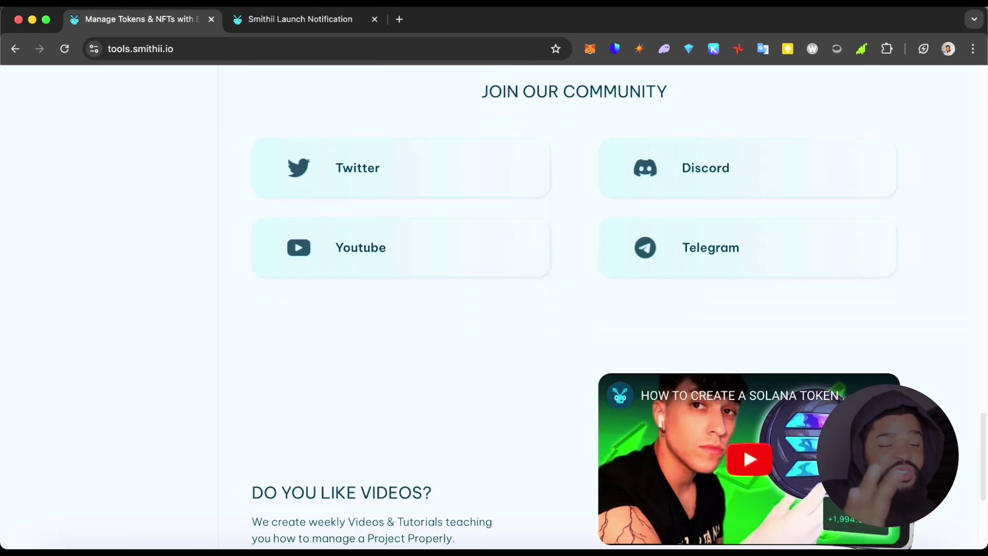
{"action": "scroll", "coordinate": [797, 397], "scroll_direction": "down", "scroll_amount": 2}
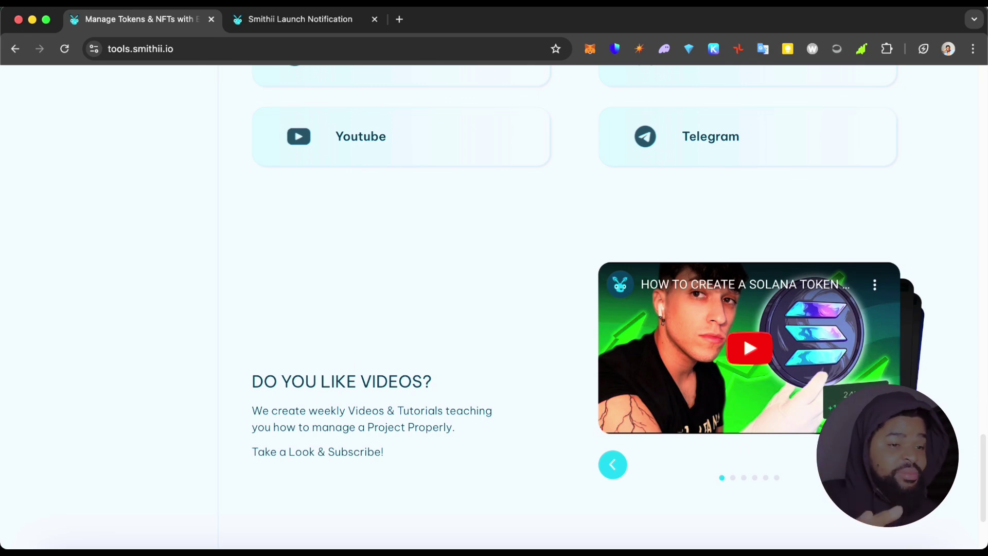
{"action": "scroll", "coordinate": [552, 319], "scroll_direction": "up", "scroll_amount": 20}
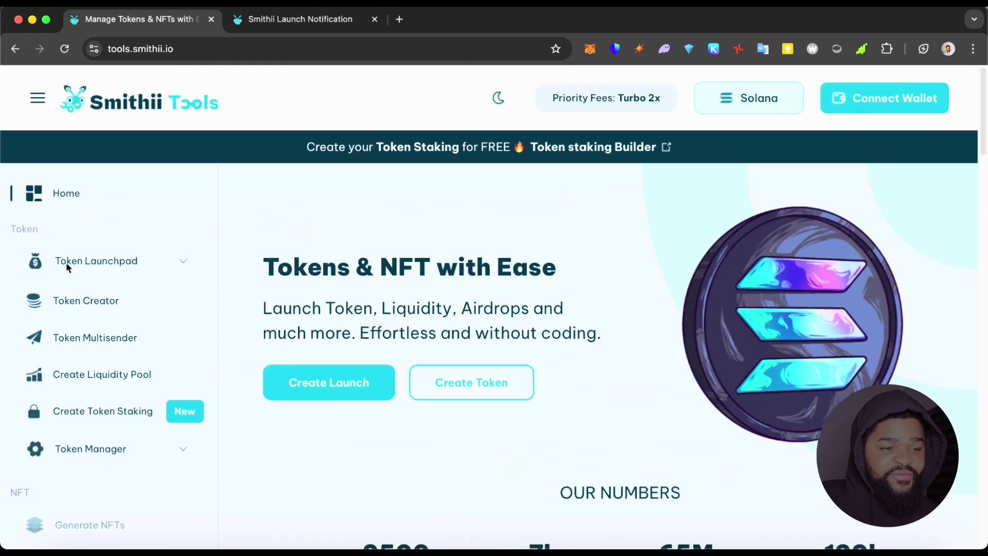
Flip through the tutorial videos to NFT SNAPSHOT, then back to the Solana token video.
{"action": "scroll", "coordinate": [475, 443], "scroll_direction": "down", "scroll_amount": 20}
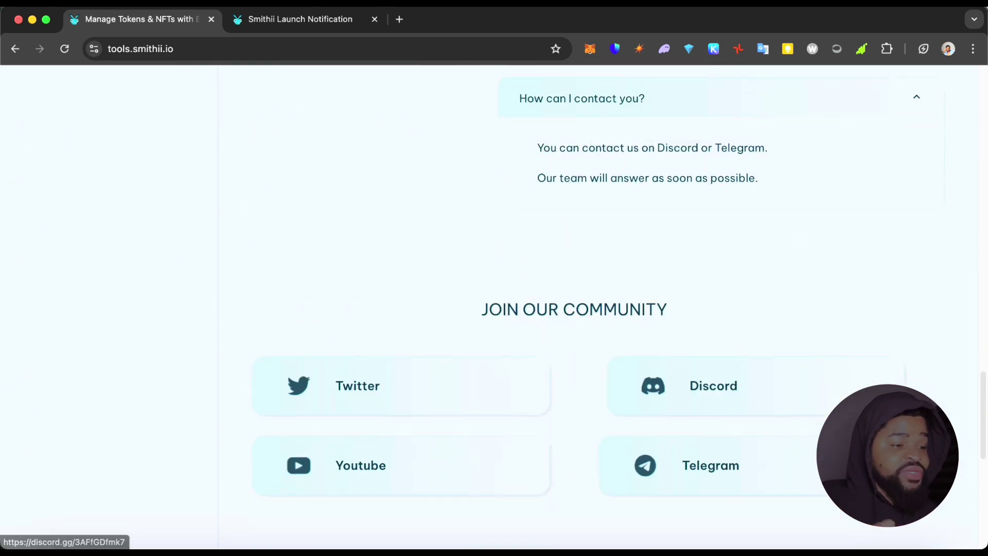
{"action": "scroll", "coordinate": [885, 444], "scroll_direction": "down", "scroll_amount": 7}
{"action": "left_click", "coordinate": [885, 444]}
{"action": "left_click", "coordinate": [885, 444]}
{"action": "left_click", "coordinate": [886, 445]}
{"action": "left_click", "coordinate": [620, 449]}
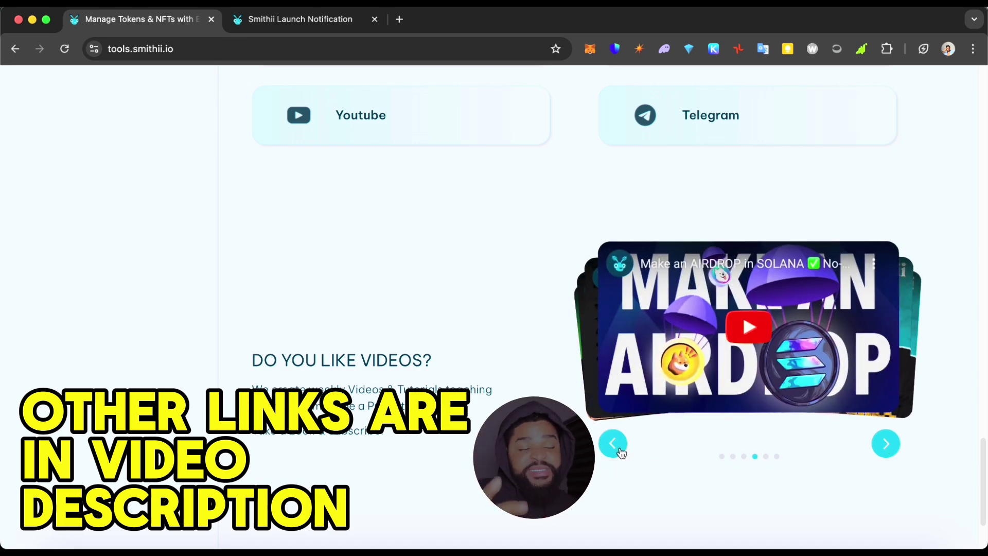
{"action": "left_click", "coordinate": [613, 444]}
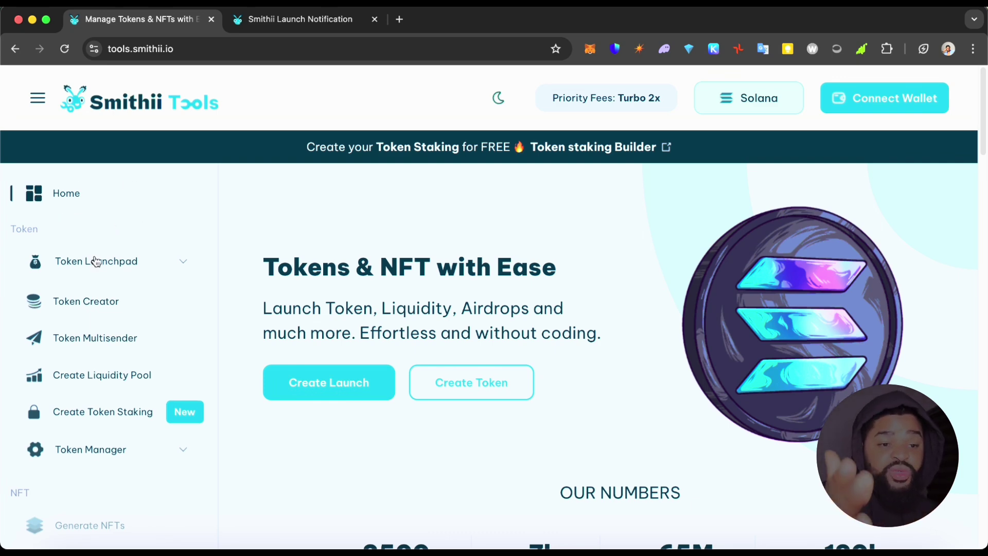
{"action": "scroll", "coordinate": [92, 308], "scroll_direction": "down", "scroll_amount": 1}
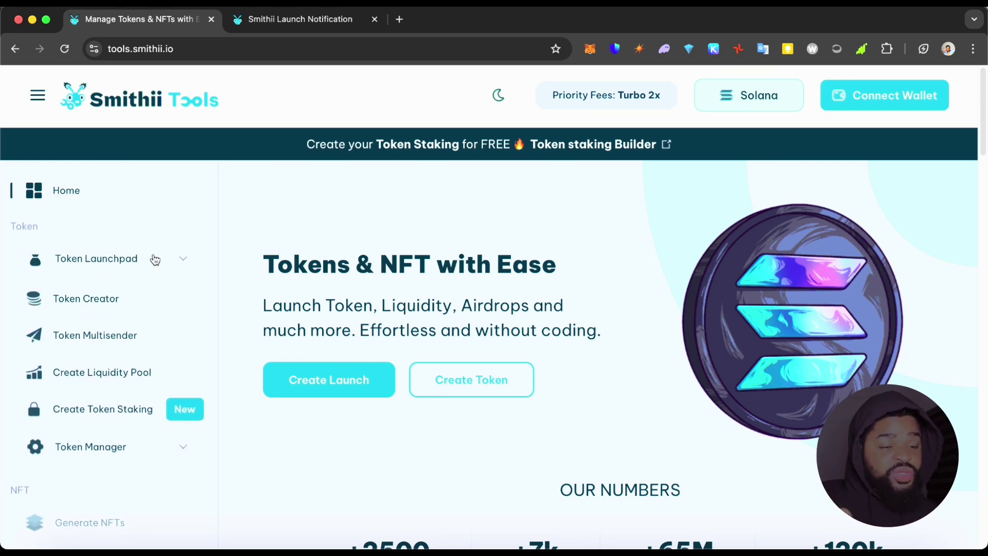
Expand and collapse the Token Launchpad and Token Manager tool lists in the sidebar.
{"action": "left_click", "coordinate": [179, 260]}
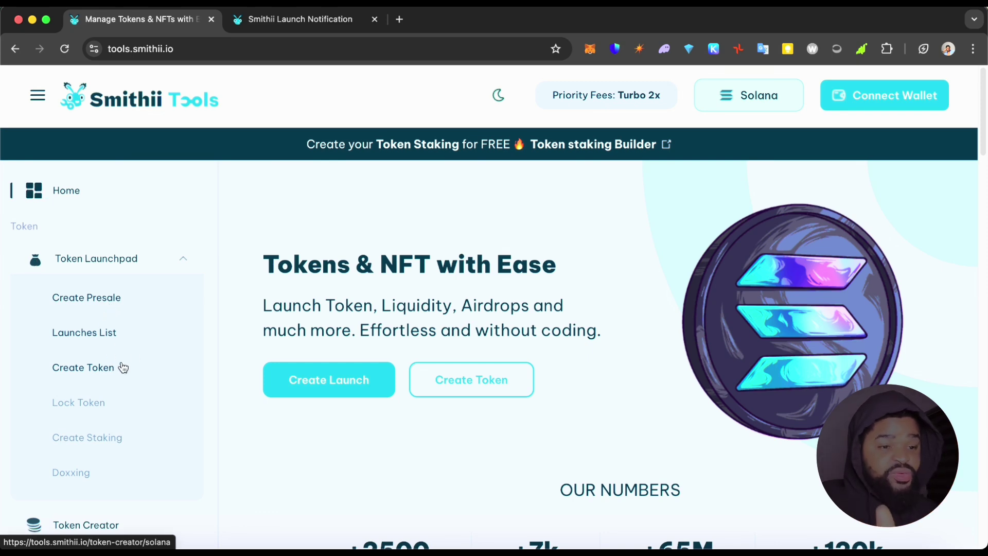
{"action": "left_click", "coordinate": [185, 263]}
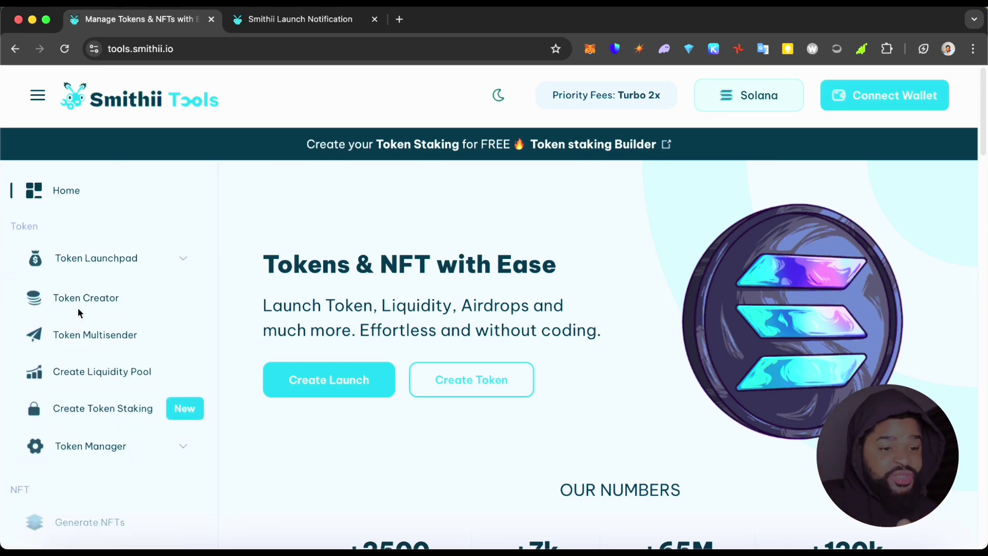
{"action": "left_click", "coordinate": [171, 265]}
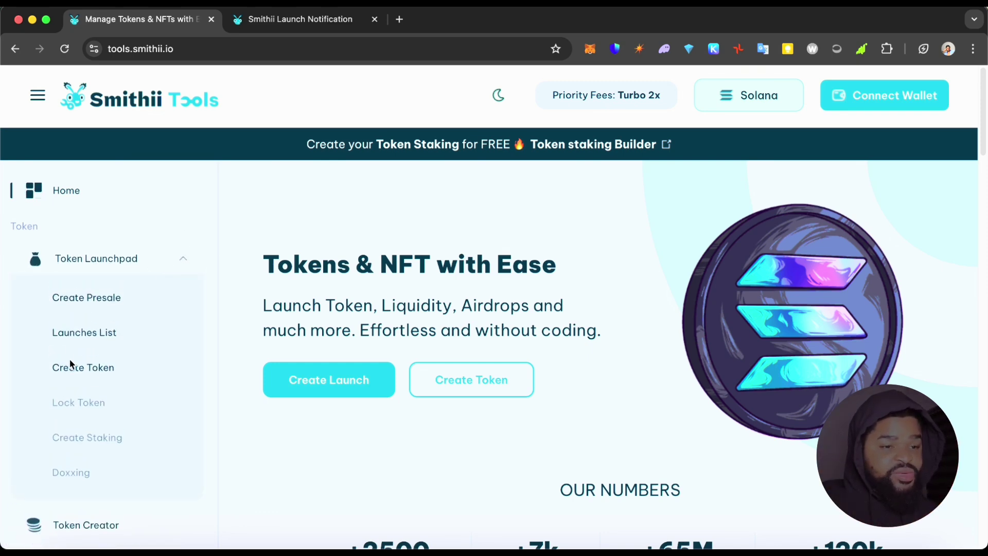
{"action": "left_click", "coordinate": [165, 265]}
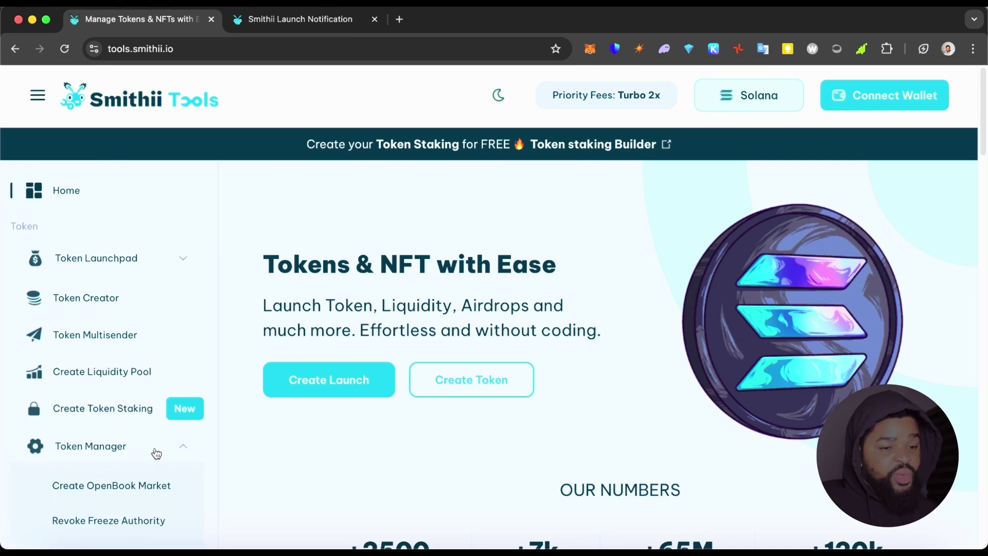
{"action": "scroll", "coordinate": [156, 453], "scroll_direction": "down", "scroll_amount": 5}
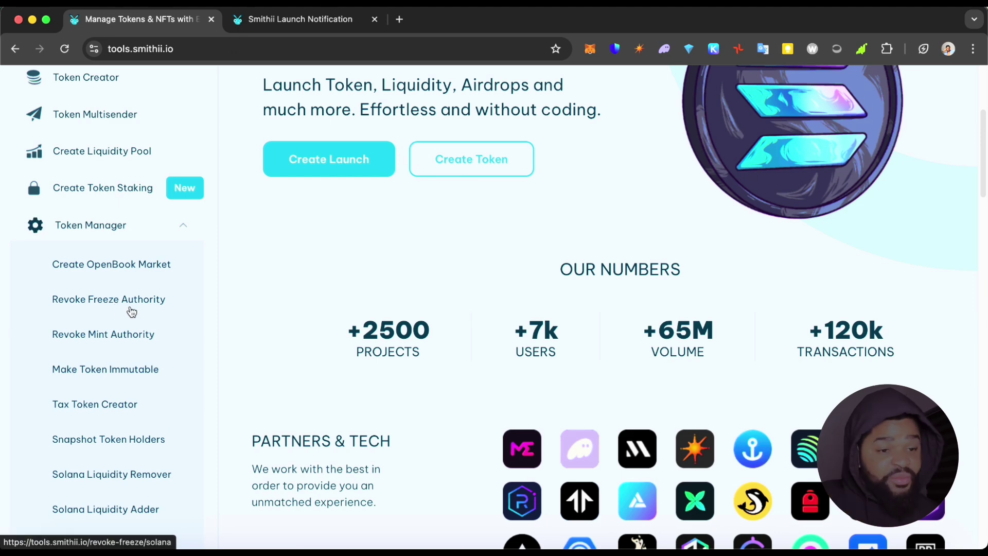
{"action": "scroll", "coordinate": [142, 307], "scroll_direction": "down", "scroll_amount": 1}
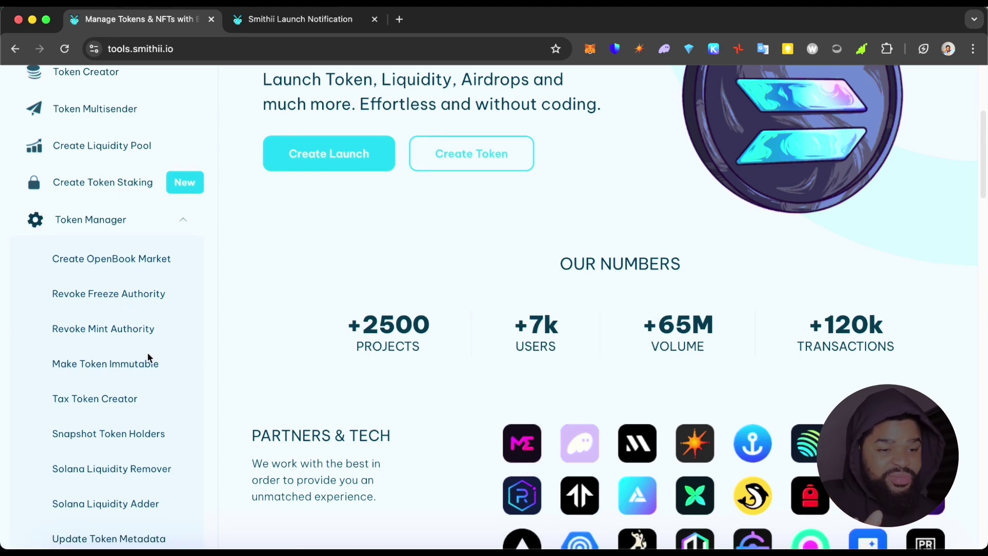
{"action": "scroll", "coordinate": [179, 371], "scroll_direction": "down", "scroll_amount": 6}
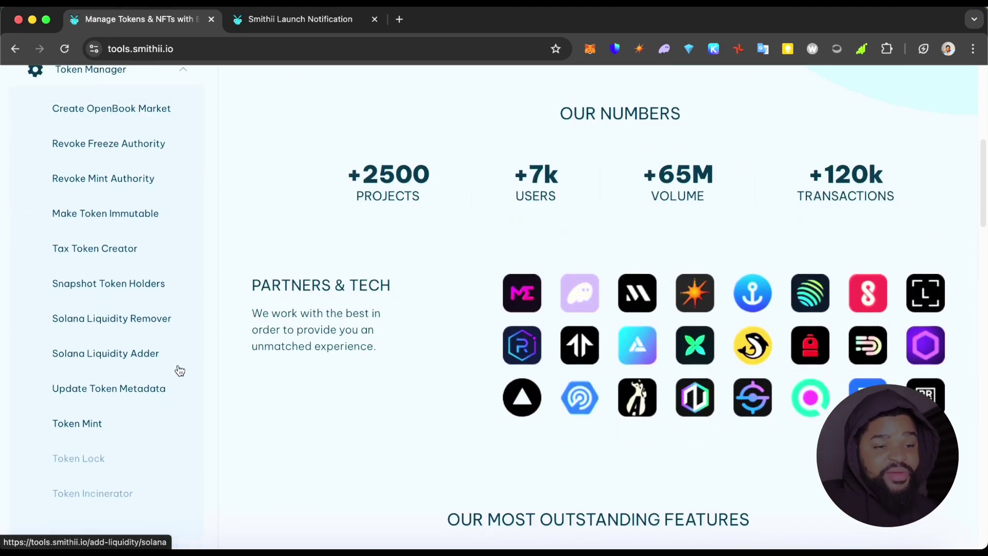
{"action": "scroll", "coordinate": [177, 364], "scroll_direction": "up", "scroll_amount": 7}
{"action": "left_click", "coordinate": [169, 269]}
{"action": "scroll", "coordinate": [169, 275], "scroll_direction": "up", "scroll_amount": 4}
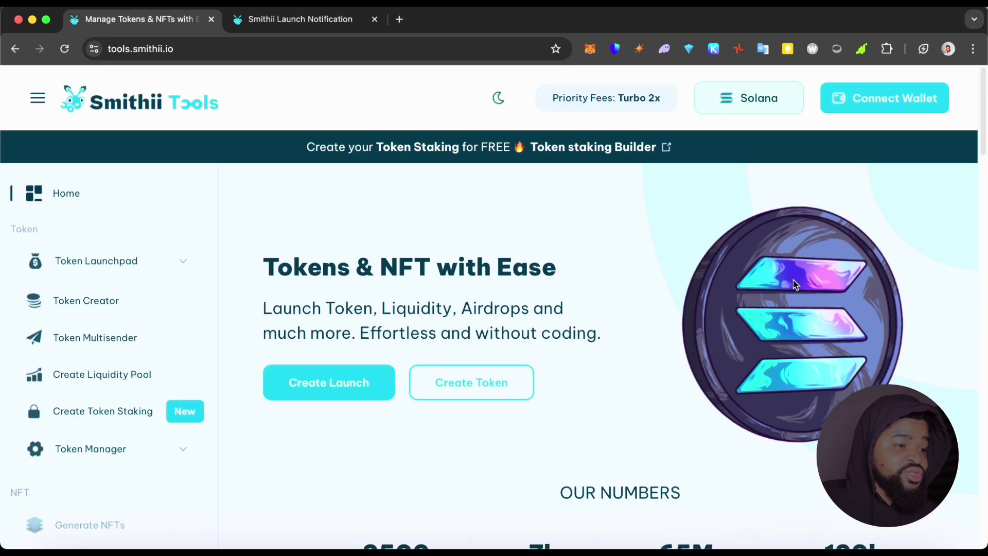
Browse the supported networks, keep Solana, and bring up the Connect Wallet choices.
{"action": "left_click", "coordinate": [759, 98]}
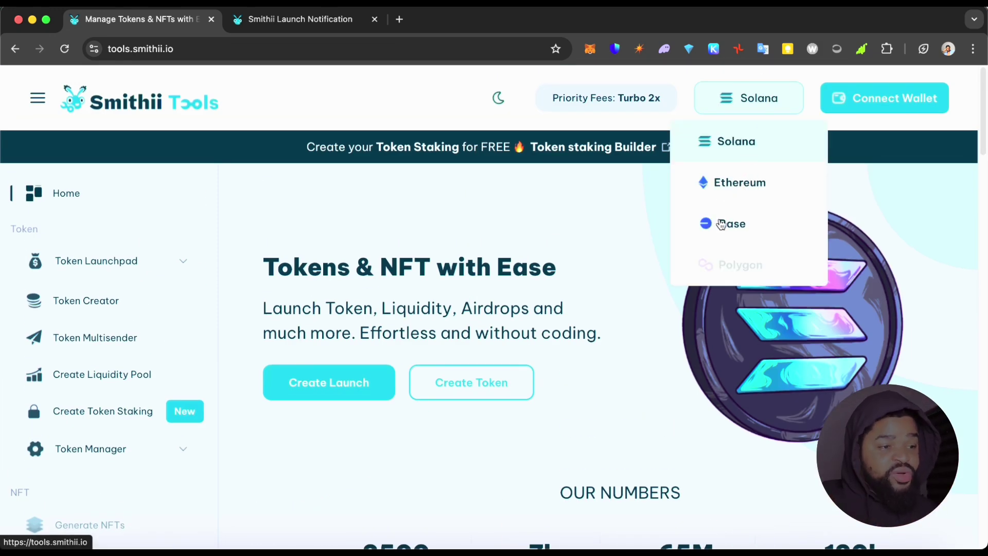
{"action": "left_click", "coordinate": [434, 215]}
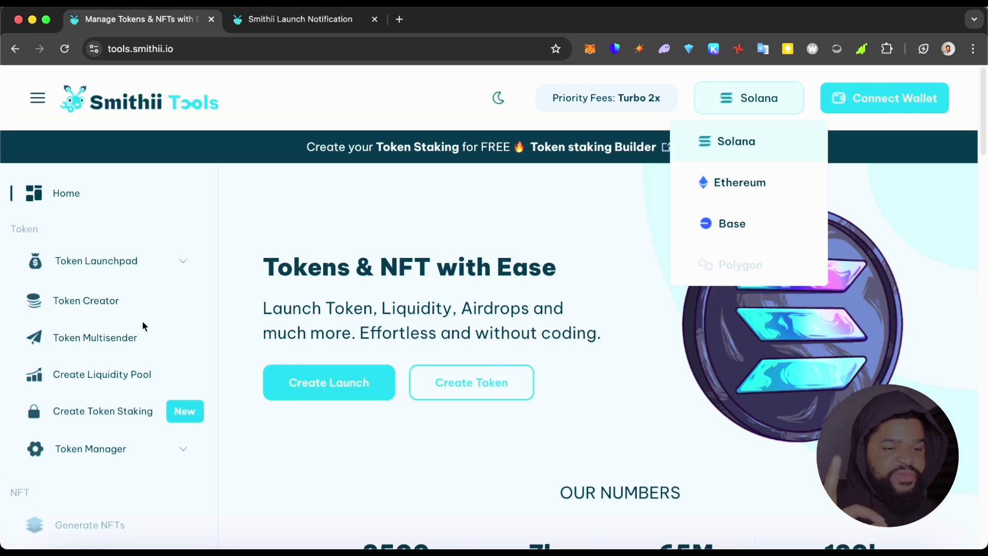
{"action": "scroll", "coordinate": [137, 345], "scroll_direction": "down", "scroll_amount": 3}
{"action": "scroll", "coordinate": [61, 350], "scroll_direction": "down", "scroll_amount": 3}
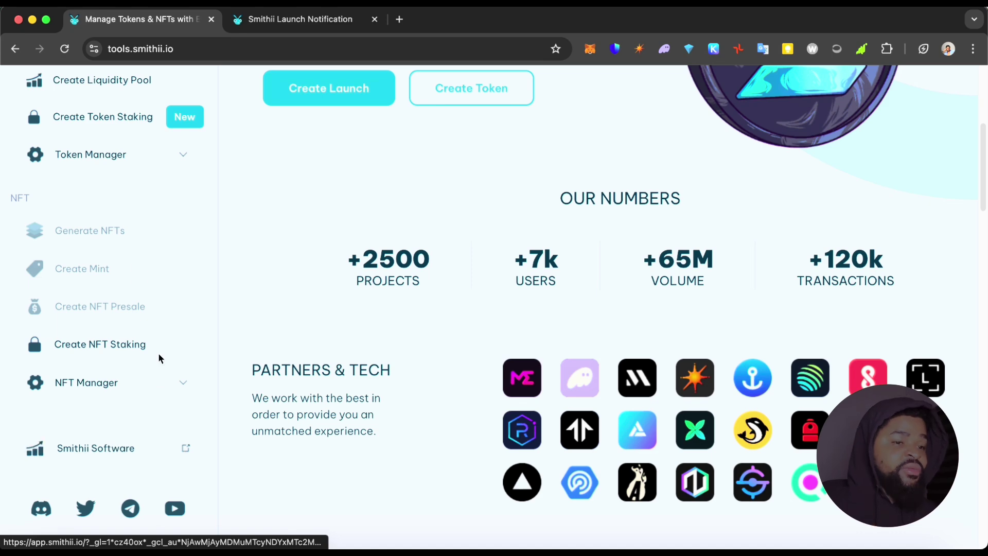
{"action": "scroll", "coordinate": [309, 298], "scroll_direction": "up", "scroll_amount": 6}
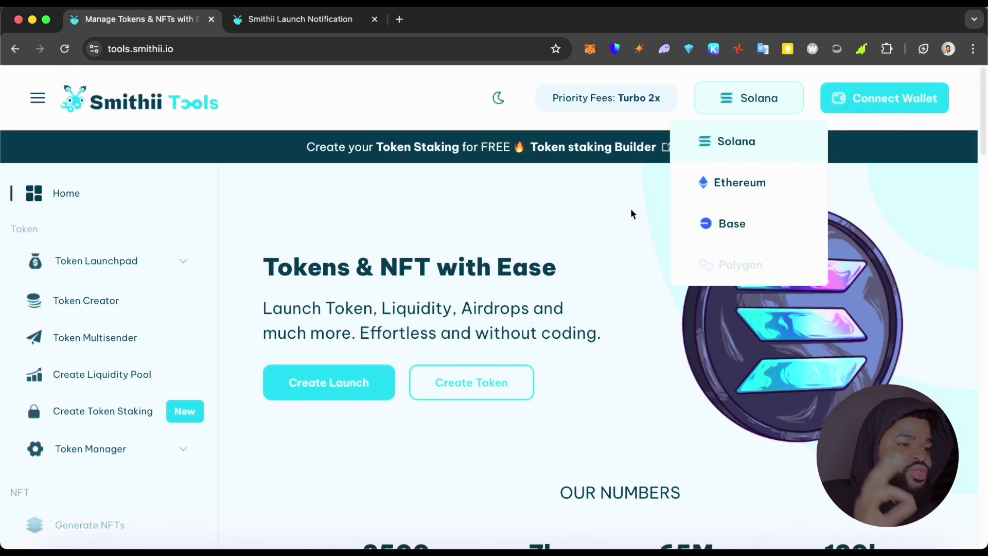
{"action": "left_click", "coordinate": [771, 101]}
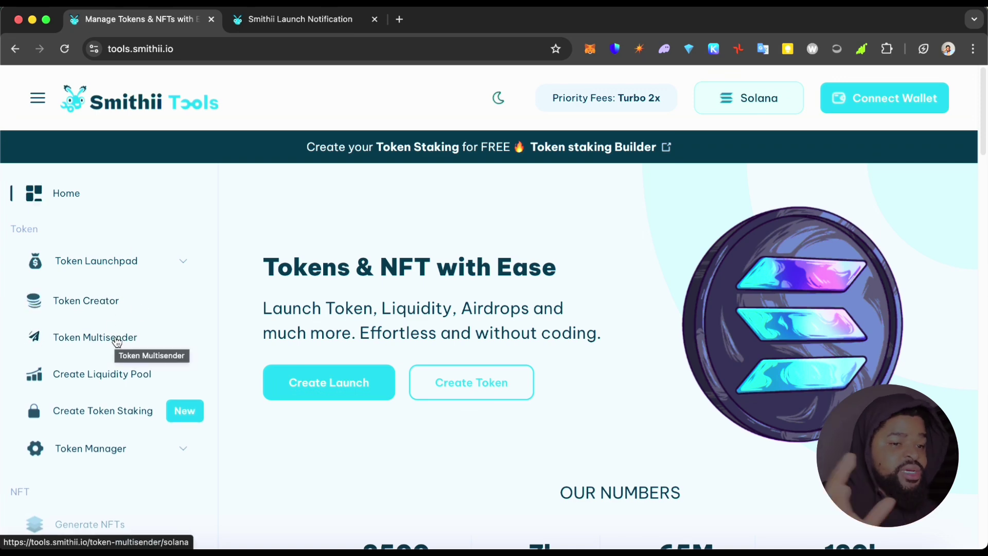
{"action": "left_click", "coordinate": [865, 92]}
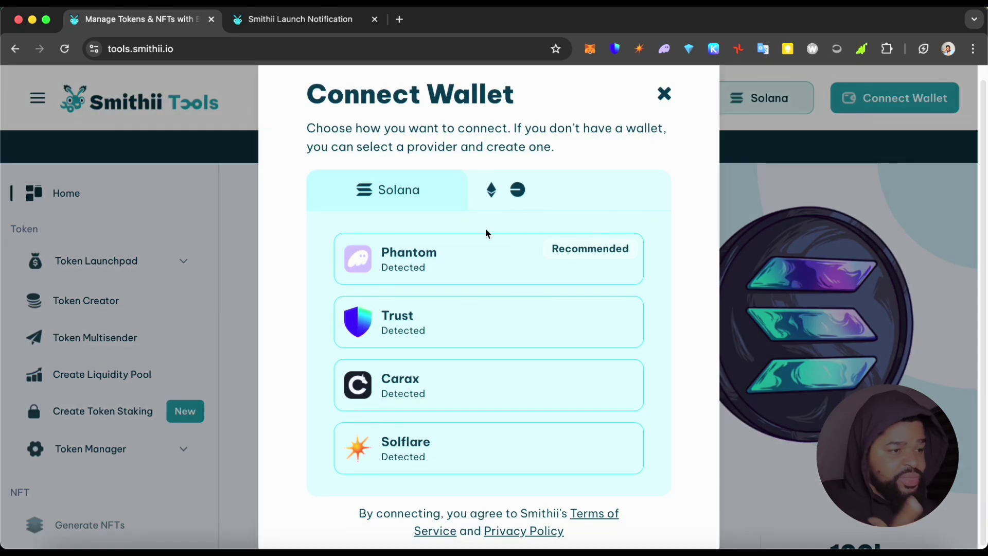
Choose Phantom and approve its connection to tools.smithii.io.
{"action": "left_click", "coordinate": [430, 264]}
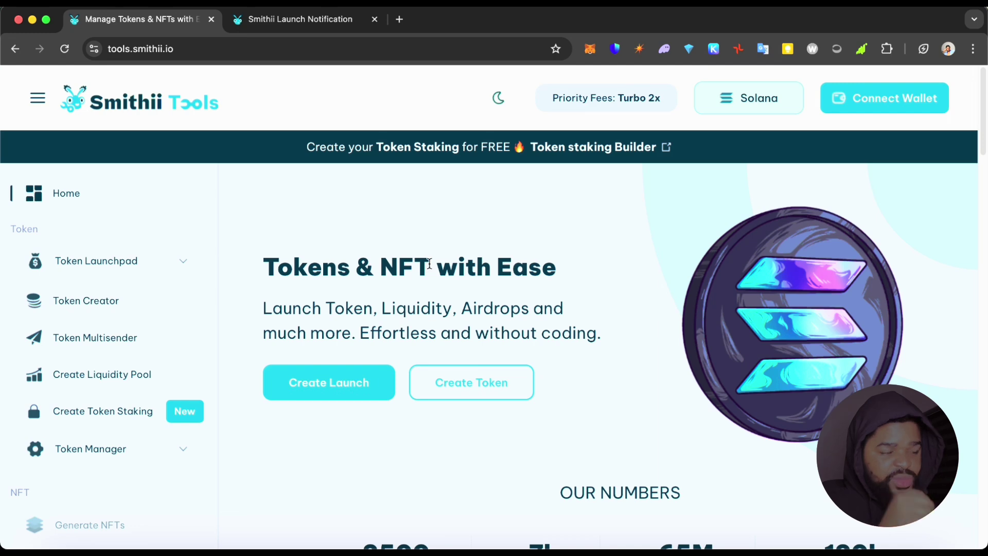
{"action": "left_click", "coordinate": [889, 97]}
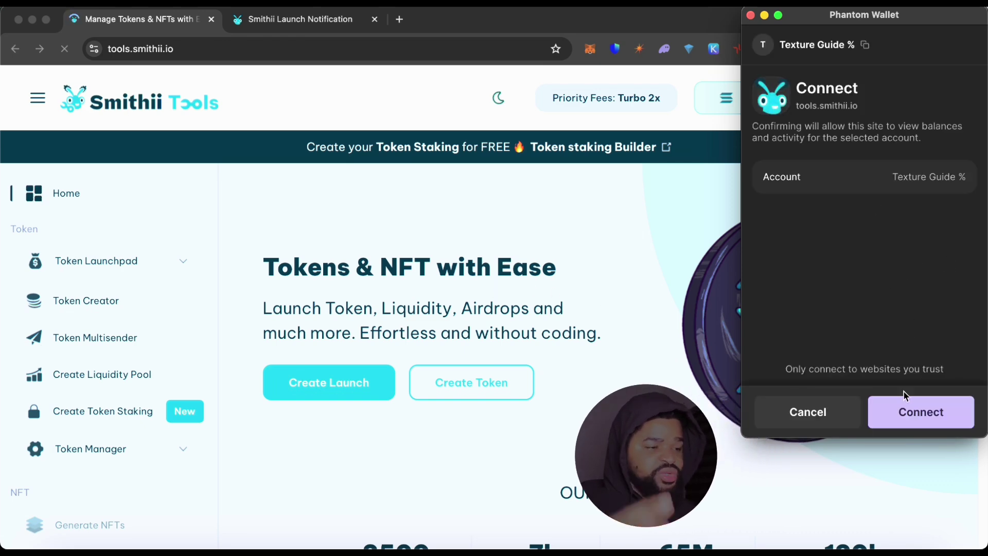
{"action": "left_click", "coordinate": [909, 422]}
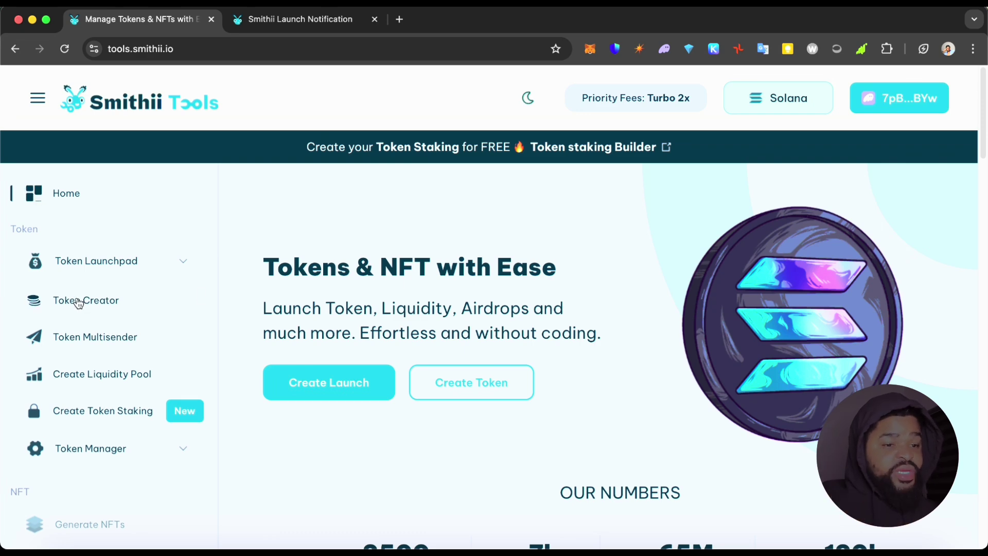
{"action": "left_click", "coordinate": [110, 301]}
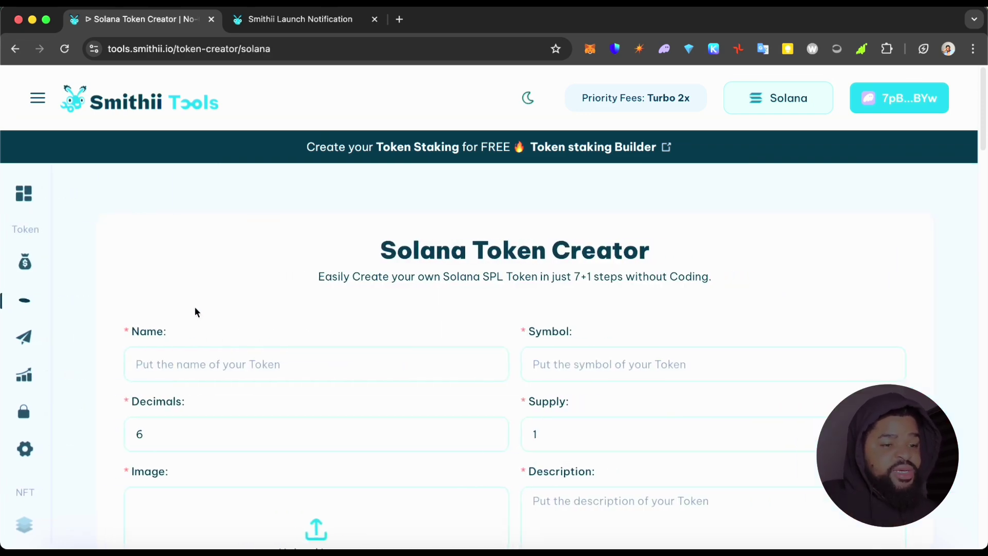
Enter Quaaality as the token name.
{"action": "scroll", "coordinate": [211, 369], "scroll_direction": "down", "scroll_amount": 1}
{"action": "left_click", "coordinate": [183, 348]}
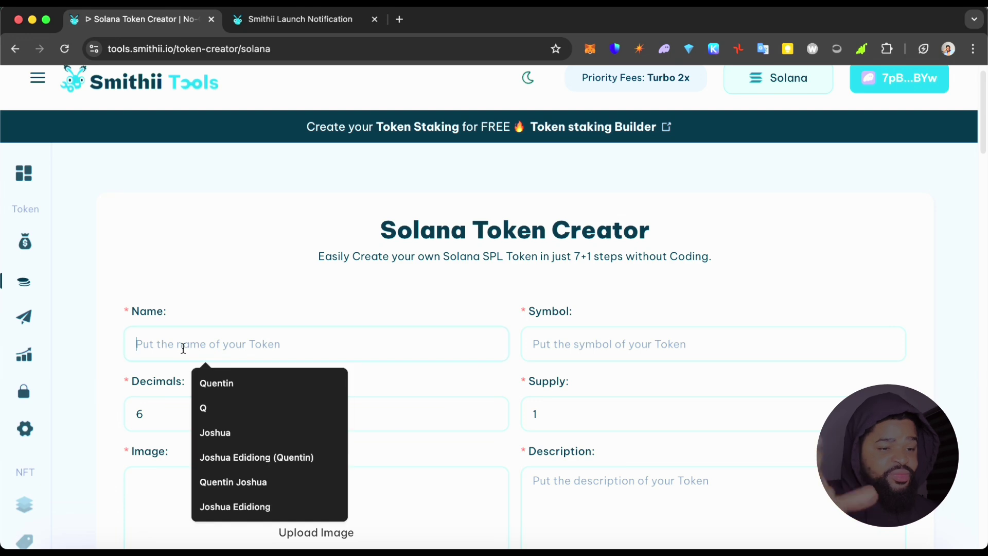
{"action": "left_click", "coordinate": [218, 381]}
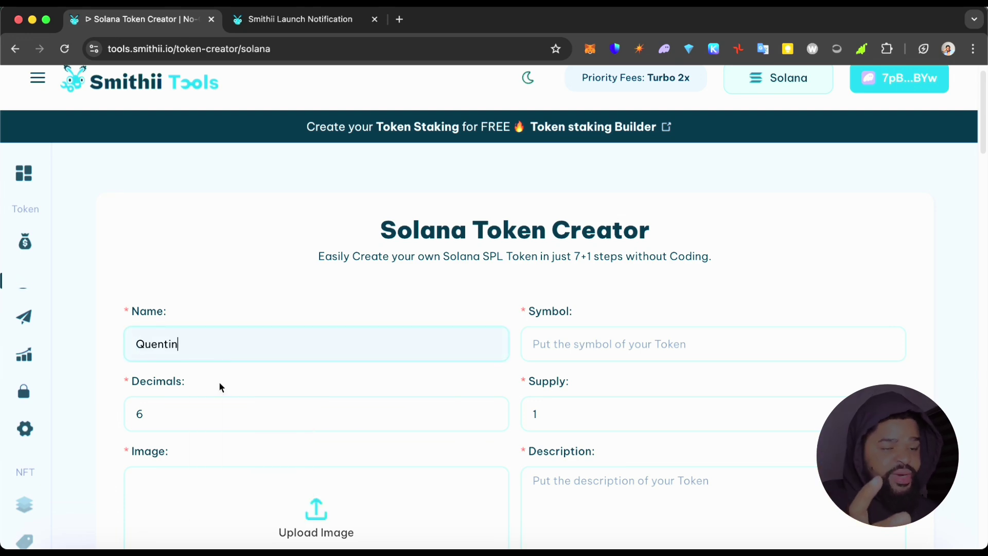
{"action": "double_click", "coordinate": [223, 357]}
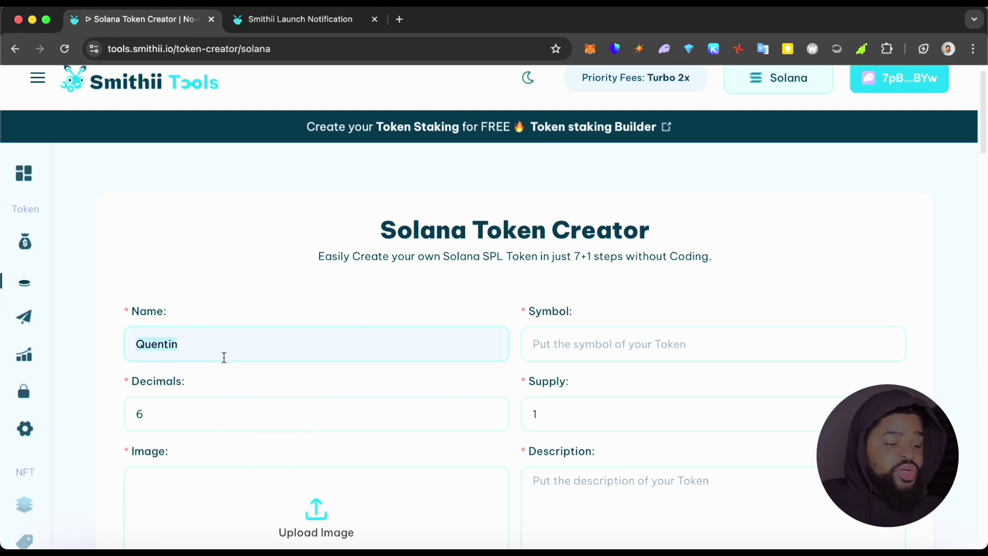
{"action": "type", "text": "Quall"}
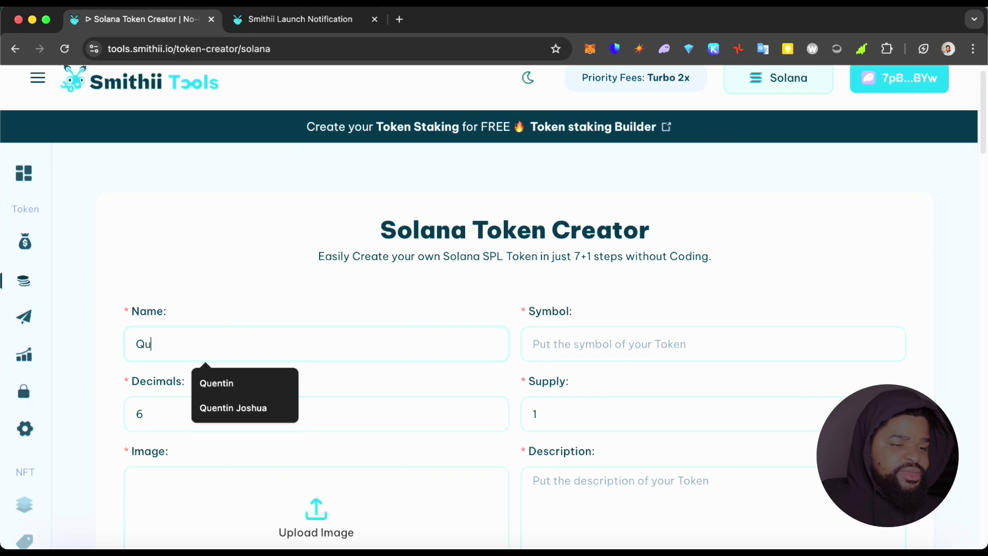
{"action": "key", "text": "BackSpace"}
{"action": "key", "text": "BackSpace"}
{"action": "type", "text": "aality"}
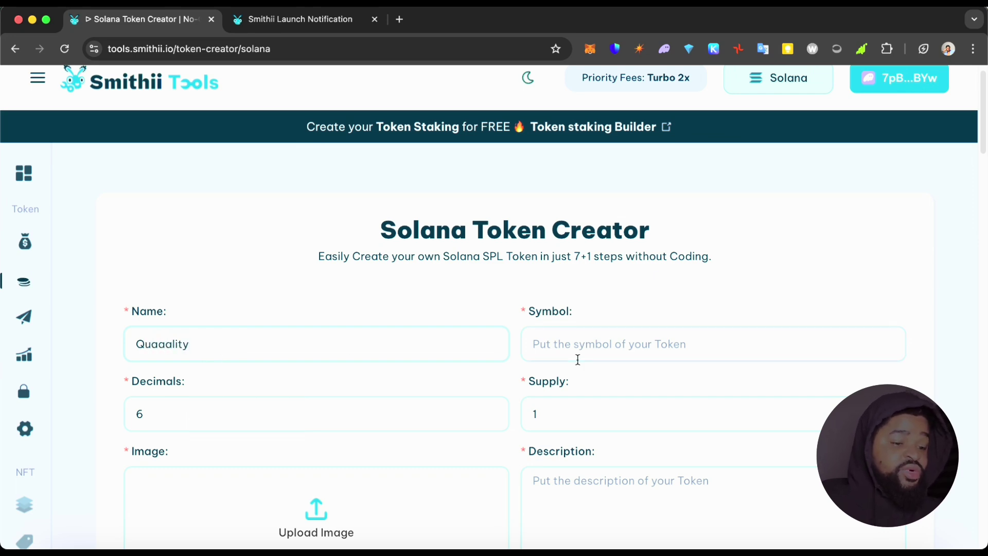
Set the token symbol to QTY and the supply to 1000000, keeping 6 decimals.
{"action": "left_click", "coordinate": [585, 344]}
{"action": "type", "text": "QU"}
{"action": "key", "text": "BackSpace"}
{"action": "type", "text": "TY"}
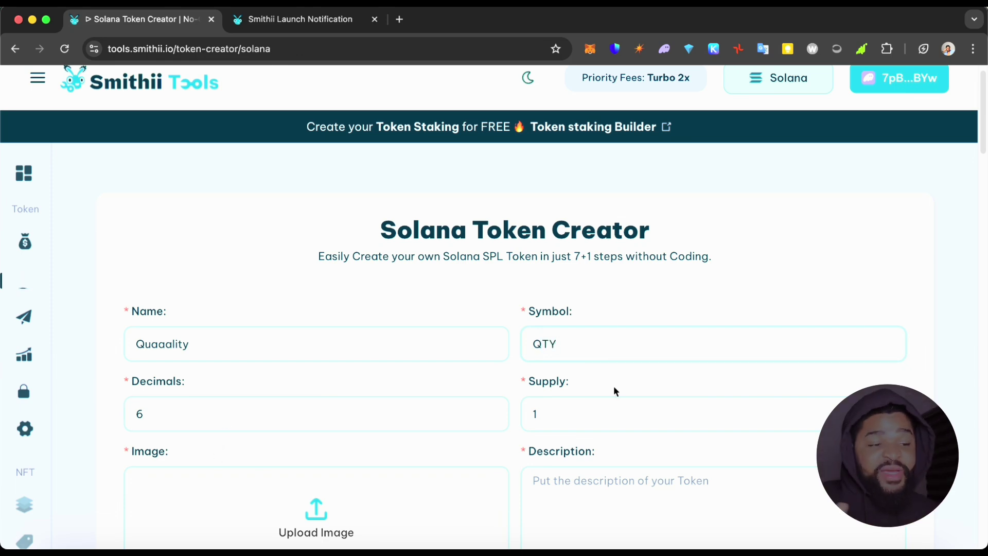
{"action": "left_click", "coordinate": [592, 406]}
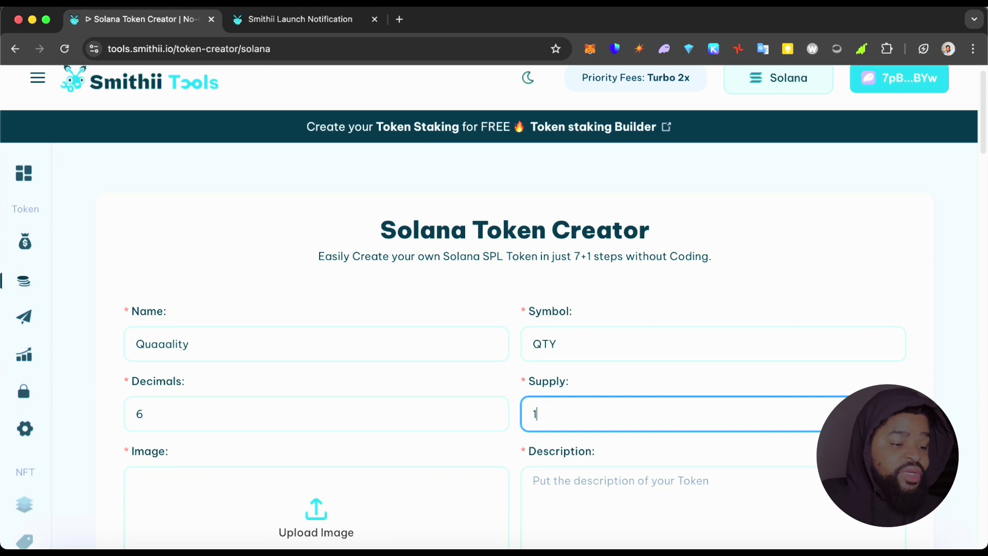
{"action": "type", "text": "1000000"}
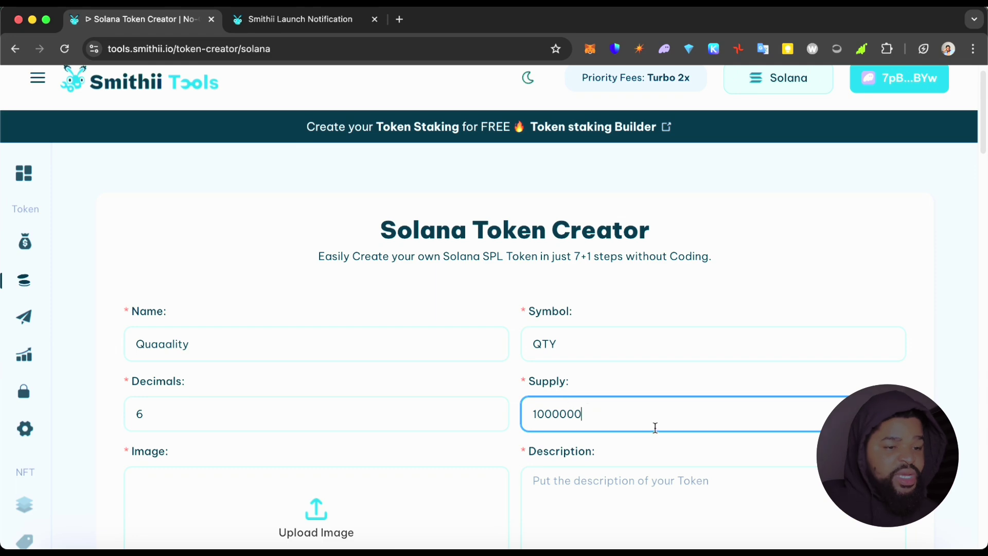
{"action": "scroll", "coordinate": [379, 472], "scroll_direction": "down", "scroll_amount": 1}
{"action": "scroll", "coordinate": [383, 487], "scroll_direction": "down", "scroll_amount": 4}
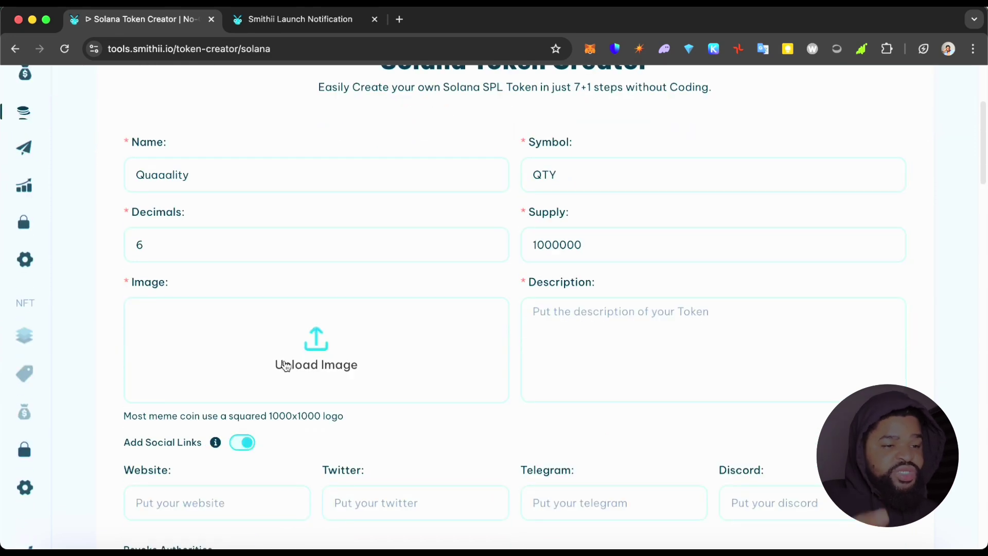
Upload today's Q logo screenshot as the token image.
{"action": "left_click", "coordinate": [371, 342]}
{"action": "left_click", "coordinate": [309, 188]}
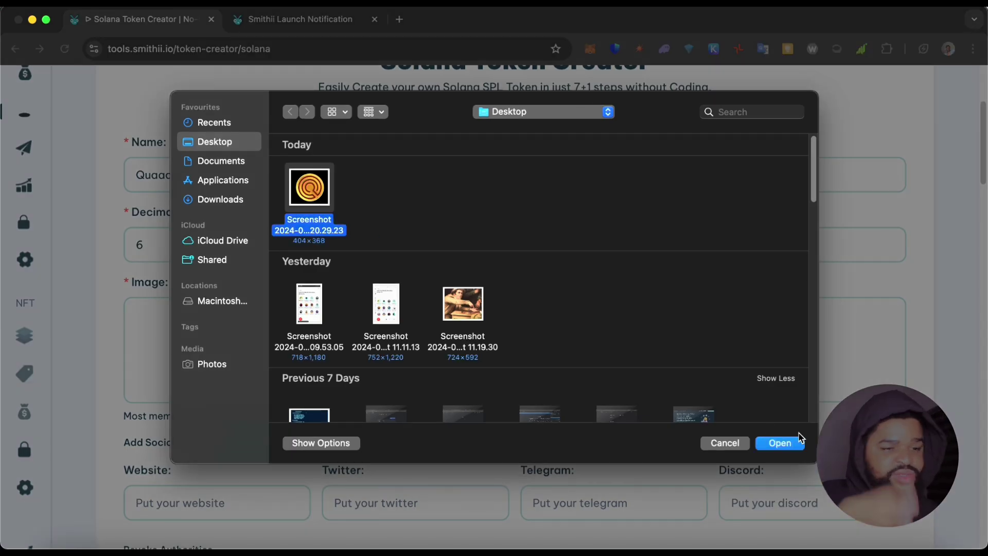
{"action": "left_click", "coordinate": [781, 442]}
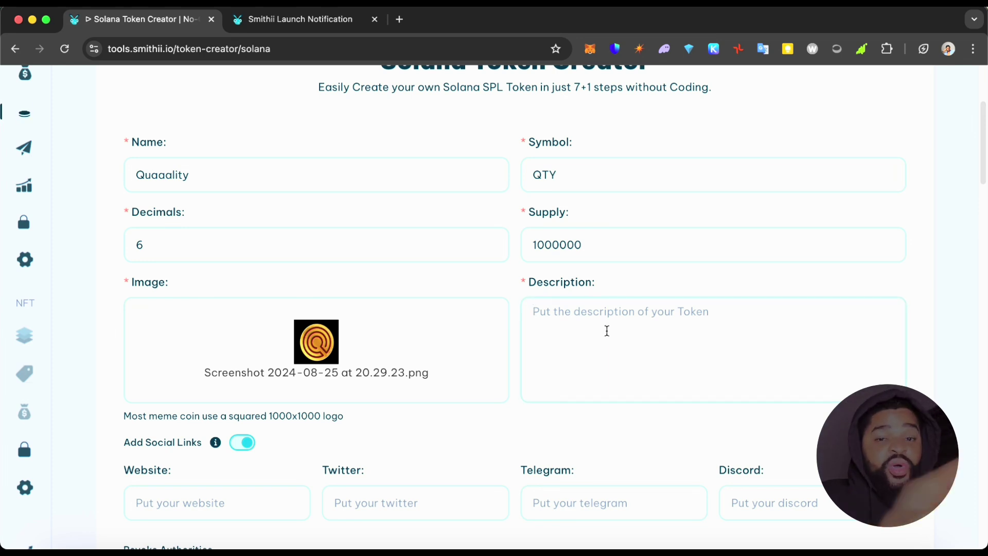
Enter the description 'This is a Loyalty Token'.
{"action": "type", "text": "This is a"}
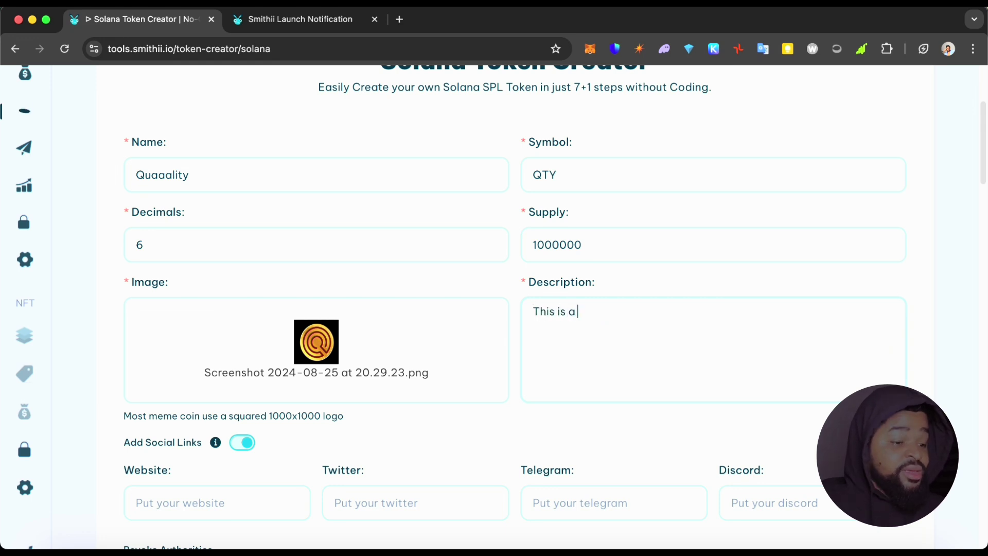
{"action": "type", "text": " loya"}
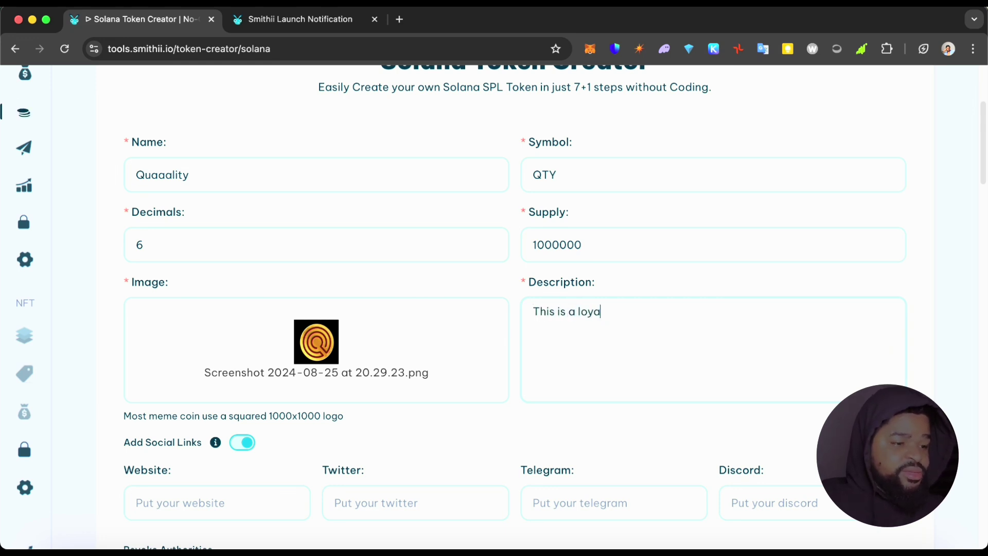
{"action": "type", "text": "lty Token"}
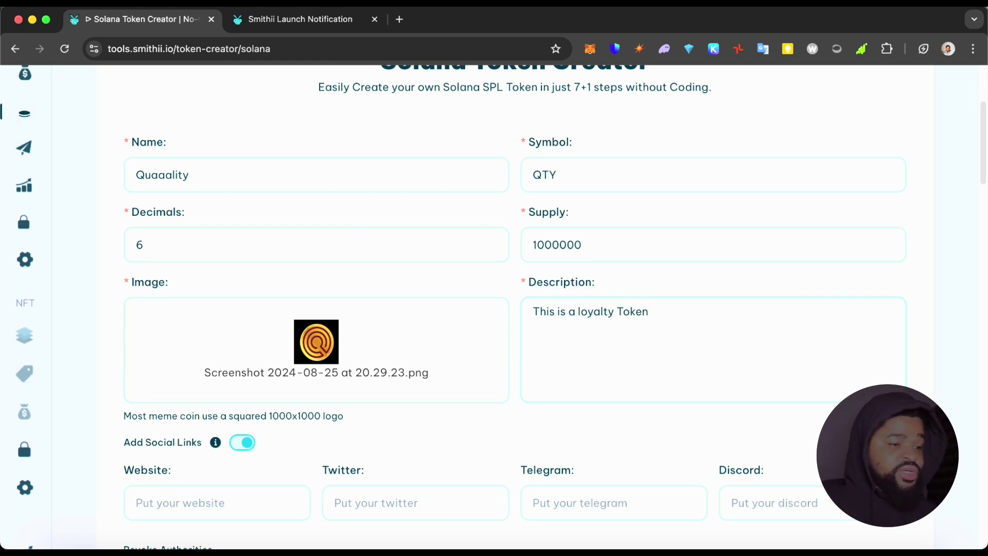
{"action": "left_click", "coordinate": [580, 313]}
{"action": "key", "text": "BackSpace"}
{"action": "type", "text": "L"}
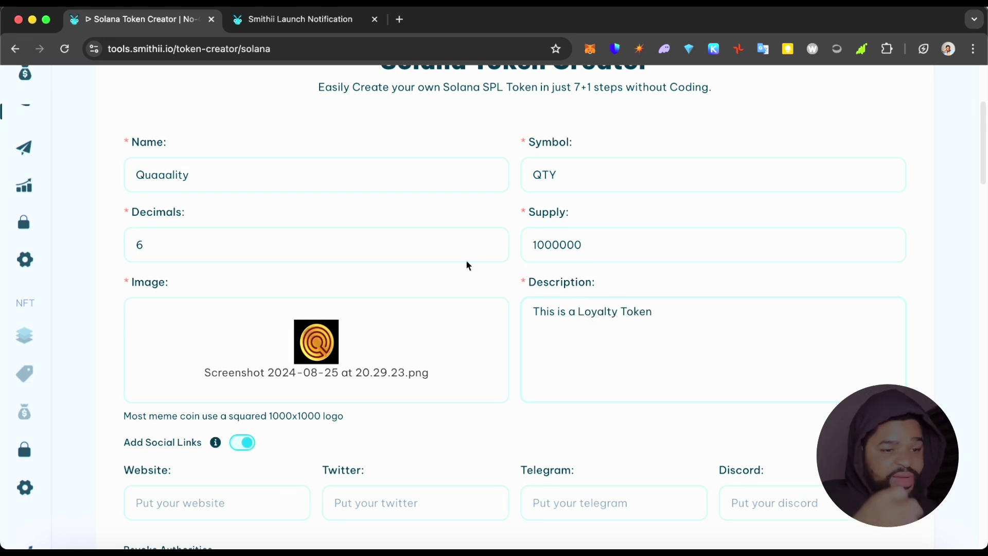
{"action": "scroll", "coordinate": [381, 309], "scroll_direction": "down", "scroll_amount": 2}
{"action": "scroll", "coordinate": [381, 308], "scroll_direction": "down", "scroll_amount": 2}
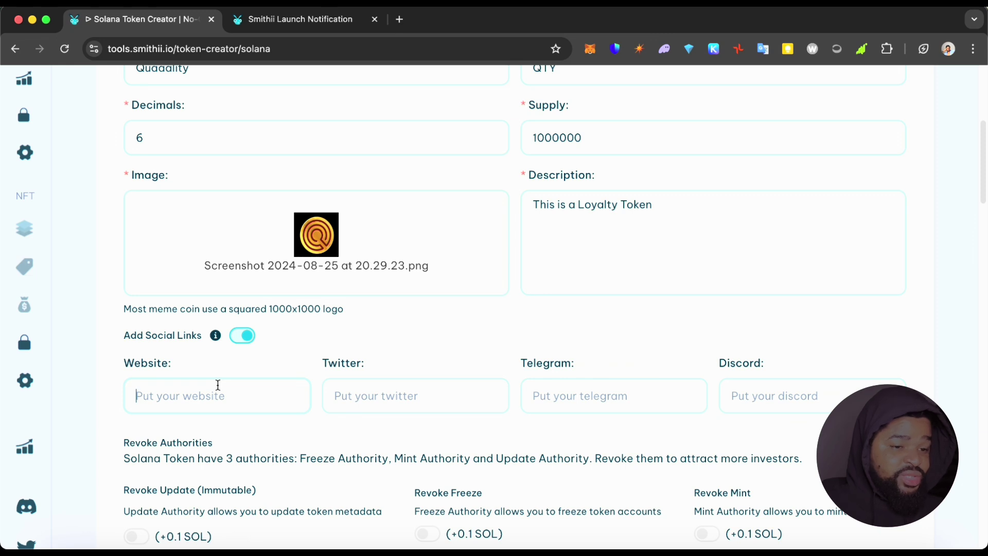
{"action": "type", "text": "www.quaaality.co"}
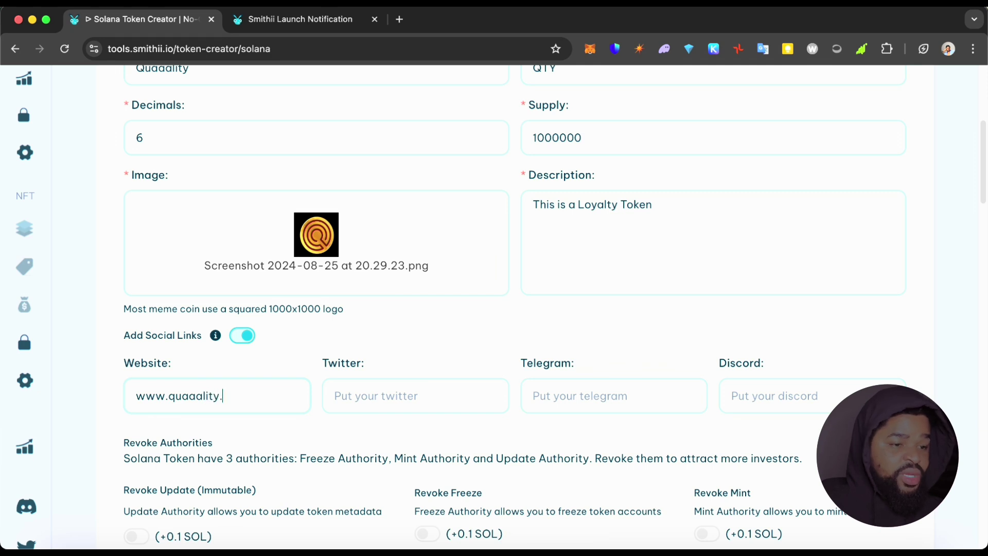
{"action": "left_click", "coordinate": [369, 392]}
{"action": "type", "text": "t"}
{"action": "key", "text": "super+a"}
{"action": "type", "text": "https://x.com/streamquentin"}
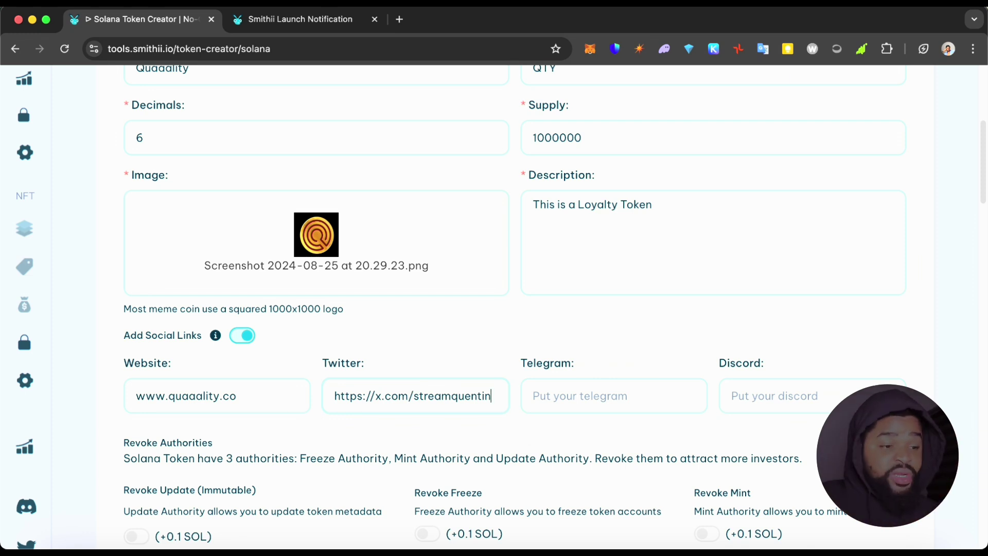
Fill in the saved Telegram link and leave the Discord field empty.
{"action": "left_click", "coordinate": [569, 397]}
{"action": "type", "text": "tgl"}
{"action": "key", "text": "super+a"}
{"action": "type", "text": "https://t.me/qqorq1"}
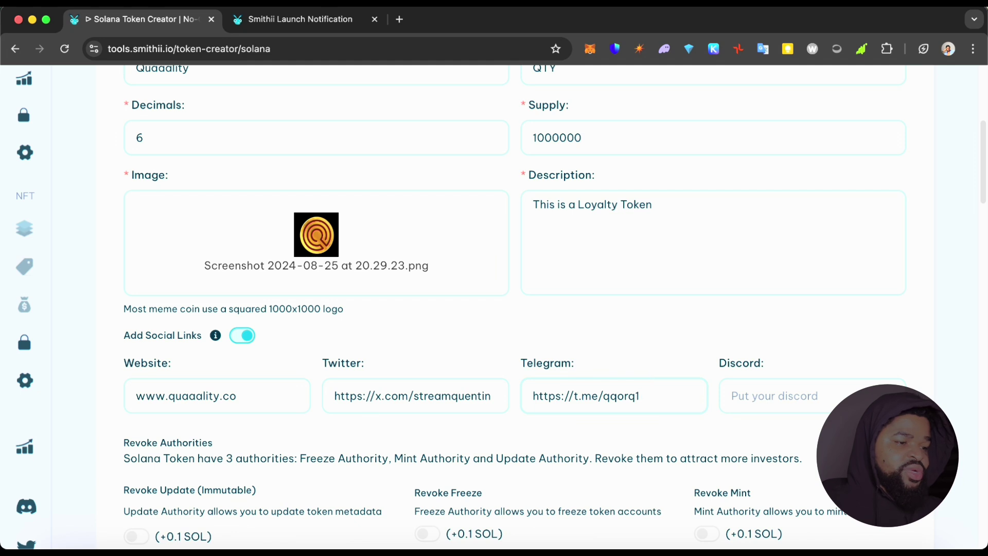
{"action": "left_click", "coordinate": [829, 397]}
{"action": "type", "text": "dreM"}
{"action": "key", "text": "BackSpace"}
{"action": "key", "text": "BackSpace"}
{"action": "key", "text": "BackSpace"}
{"action": "key", "text": "BackSpace"}
{"action": "key", "text": "BackSpace"}
{"action": "key", "text": "BackSpace"}
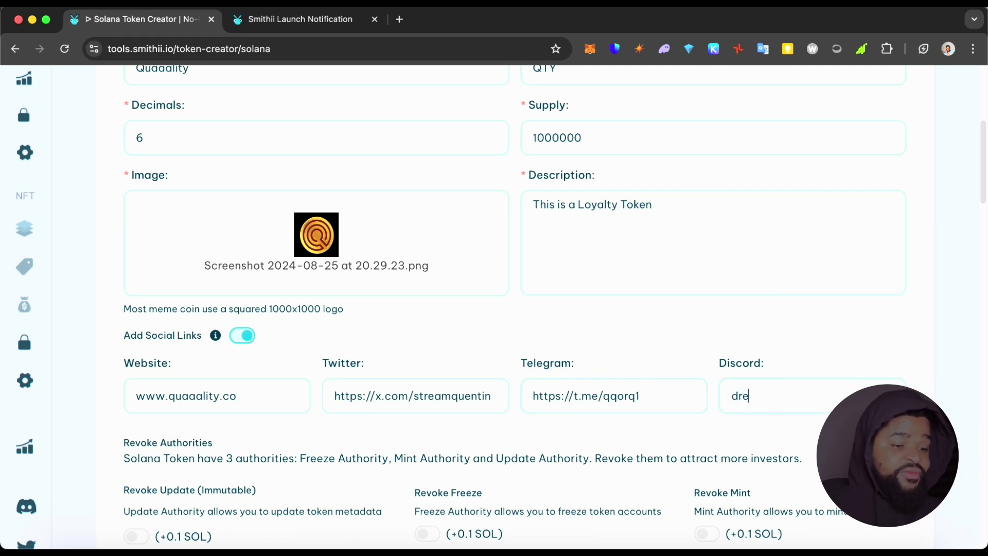
{"action": "key", "text": "Caps_Lock"}
{"action": "scroll", "coordinate": [616, 462], "scroll_direction": "down", "scroll_amount": 3}
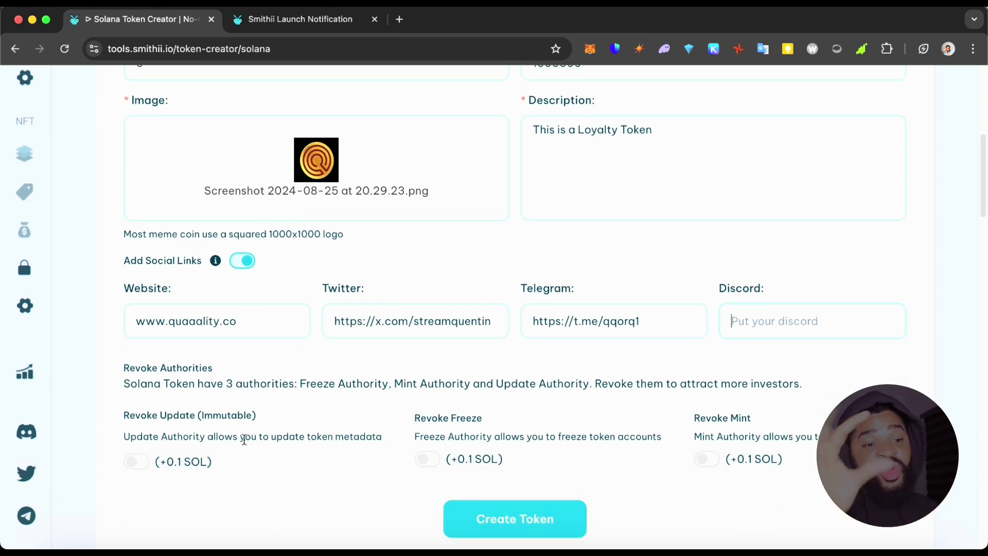
Highlight the authorities explanation and try the revoke toggles on and off.
{"action": "scroll", "coordinate": [244, 441], "scroll_direction": "down", "scroll_amount": 3}
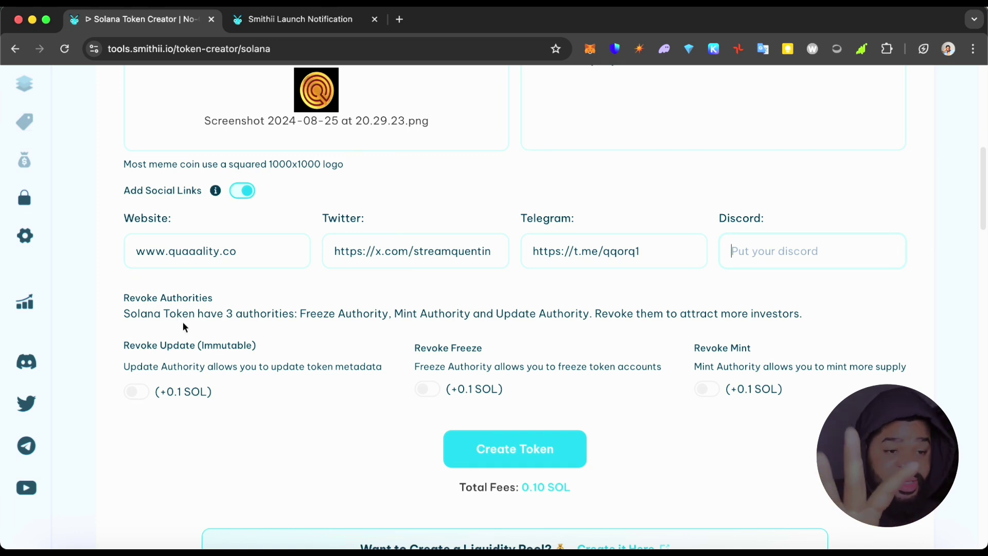
{"action": "left_click_drag", "start_coordinate": [126, 315], "coordinate": [597, 325]}
{"action": "left_click", "coordinate": [640, 317]}
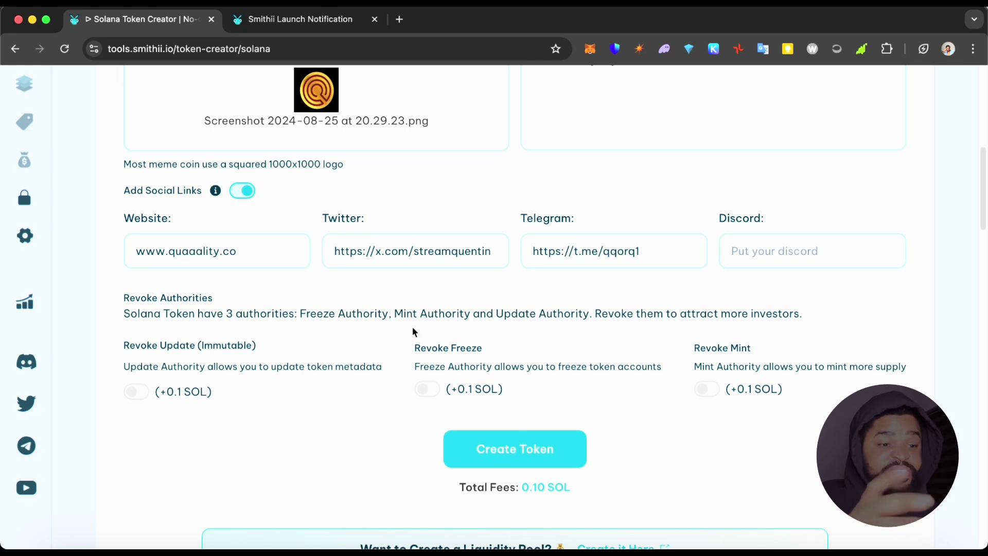
{"action": "left_click", "coordinate": [141, 397]}
{"action": "left_click", "coordinate": [140, 398]}
{"action": "left_click", "coordinate": [427, 390]}
{"action": "left_click", "coordinate": [710, 391]}
{"action": "left_click", "coordinate": [711, 390]}
{"action": "left_click", "coordinate": [427, 390]}
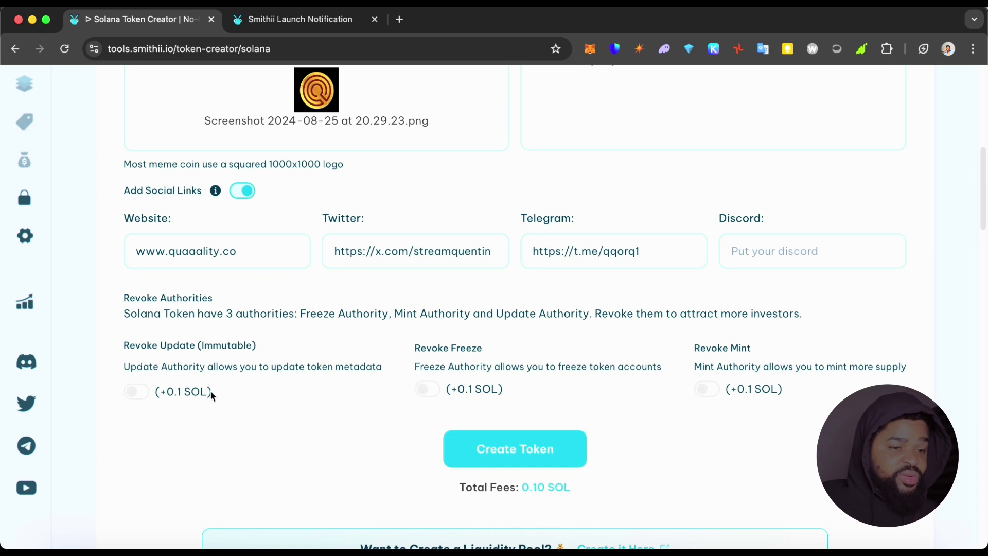
Switch on Revoke Freeze, Revoke Mint and Revoke Update, bringing fees to 0.40 SOL.
{"action": "left_click", "coordinate": [140, 396]}
{"action": "left_click", "coordinate": [140, 395]}
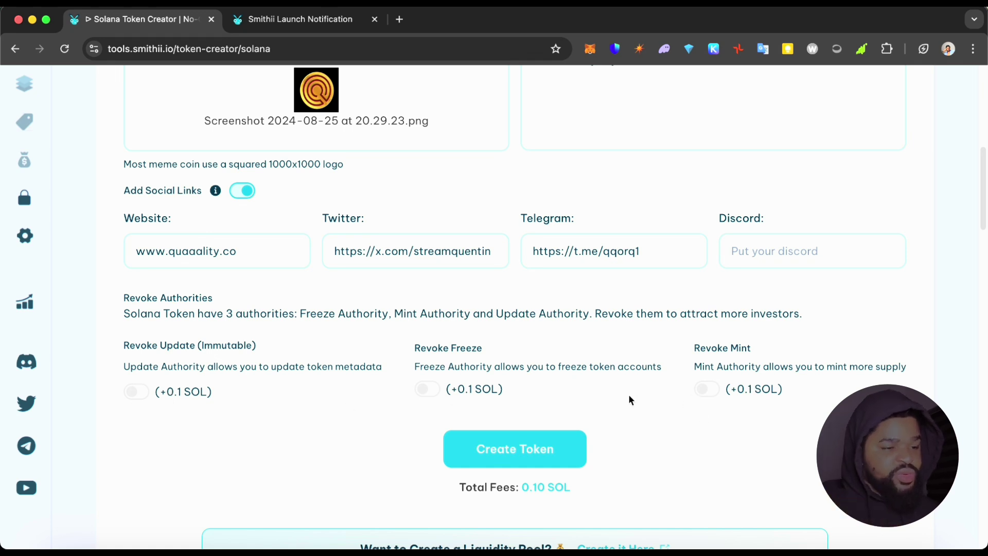
{"action": "left_click", "coordinate": [427, 390]}
{"action": "left_click", "coordinate": [708, 395]}
{"action": "left_click", "coordinate": [140, 393]}
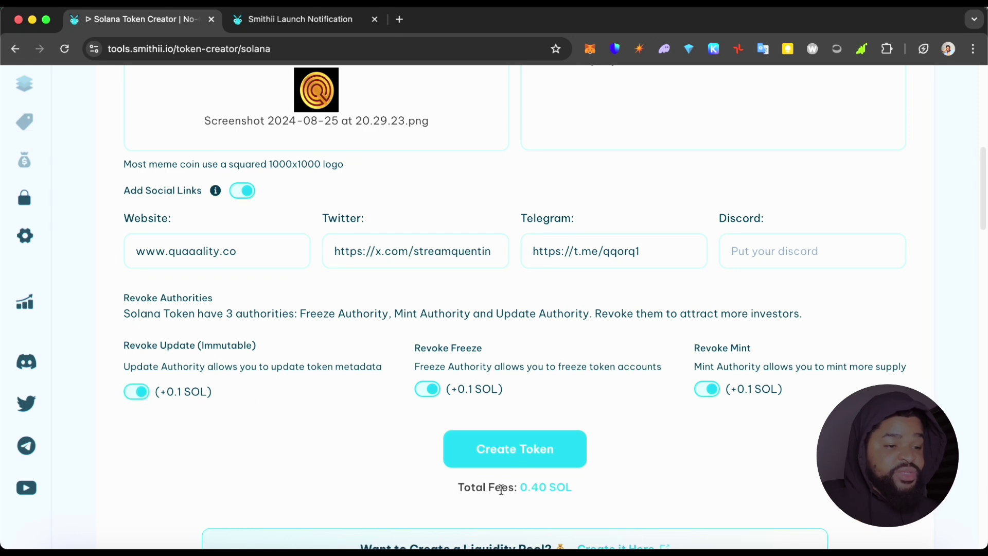
Switch off revoking the update, freeze and mint authorities.
{"action": "scroll", "coordinate": [591, 507], "scroll_direction": "up", "scroll_amount": 10}
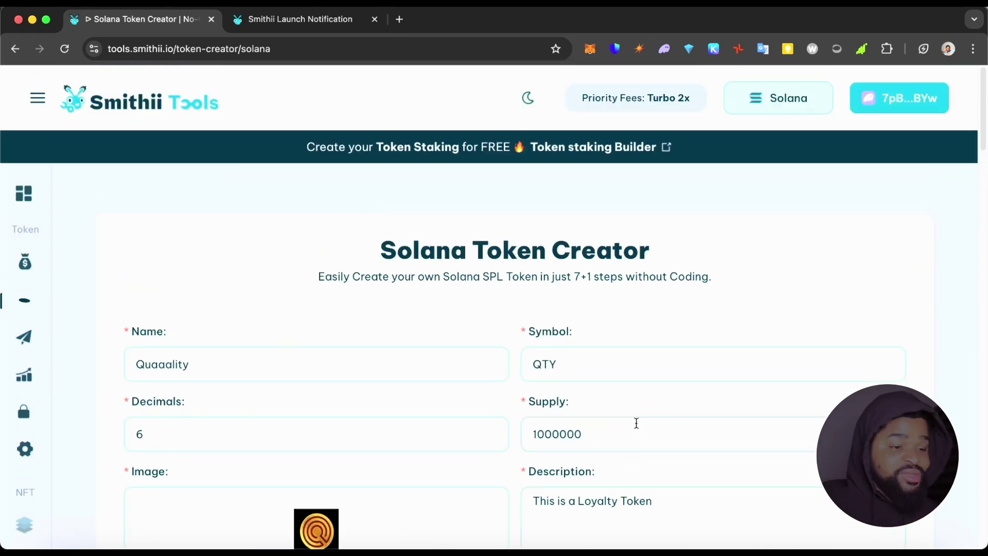
{"action": "scroll", "coordinate": [633, 427], "scroll_direction": "down", "scroll_amount": 10}
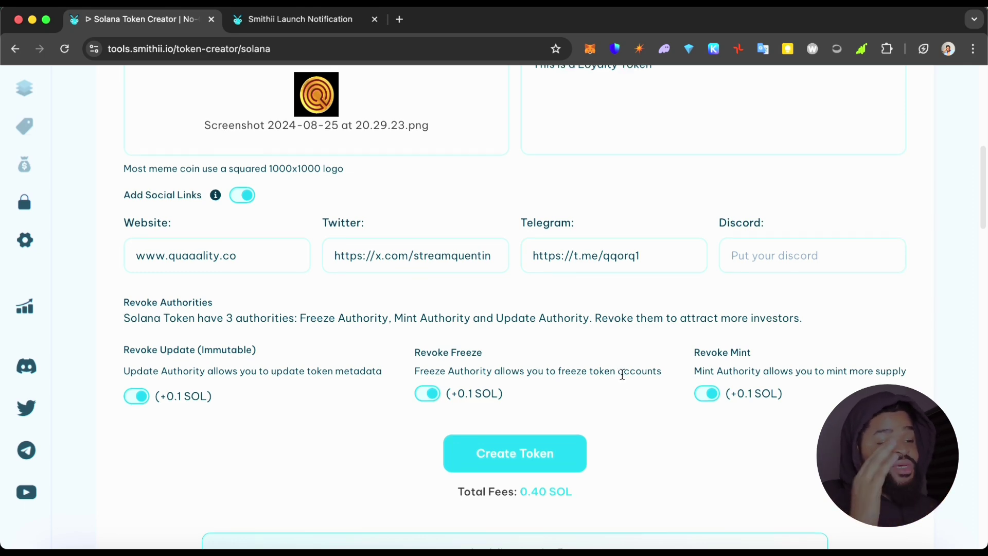
{"action": "scroll", "coordinate": [517, 417], "scroll_direction": "down", "scroll_amount": 1}
{"action": "scroll", "coordinate": [518, 417], "scroll_direction": "down", "scroll_amount": 1}
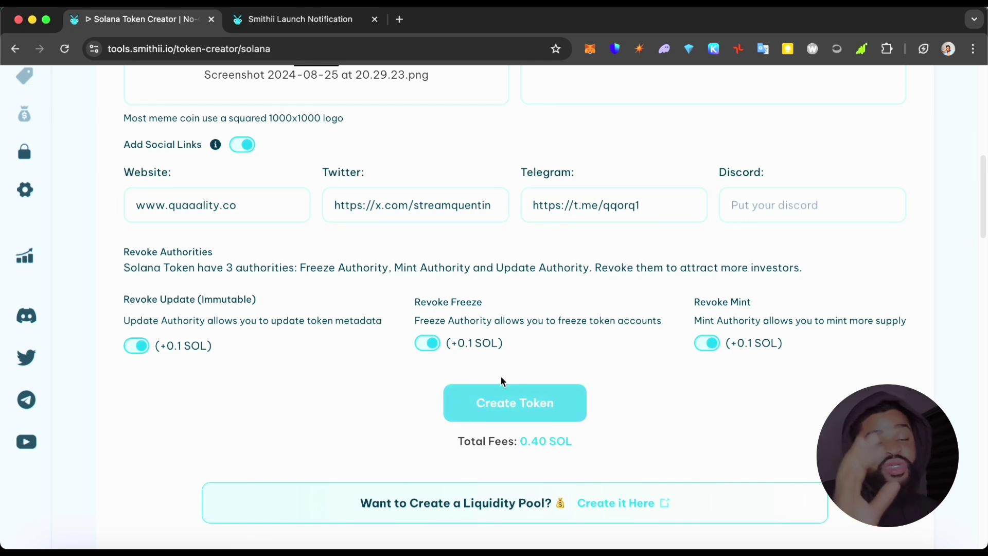
{"action": "left_click", "coordinate": [146, 356]}
{"action": "left_click", "coordinate": [434, 349]}
{"action": "left_click", "coordinate": [707, 344]}
Return to the Smithii Tools home page and open the Token Multisender tool.
{"action": "scroll", "coordinate": [721, 337], "scroll_direction": "up", "scroll_amount": 10}
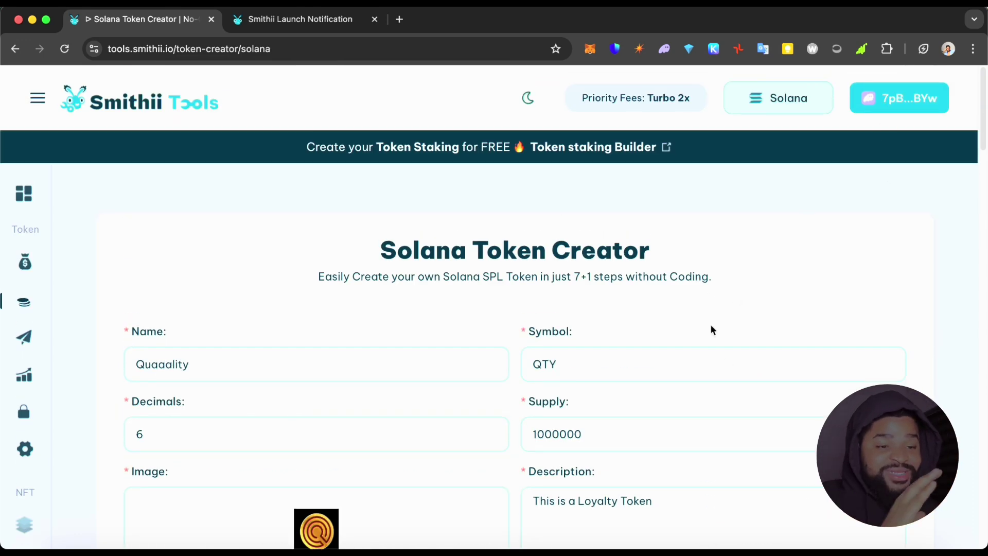
{"action": "scroll", "coordinate": [669, 322], "scroll_direction": "down", "scroll_amount": 3}
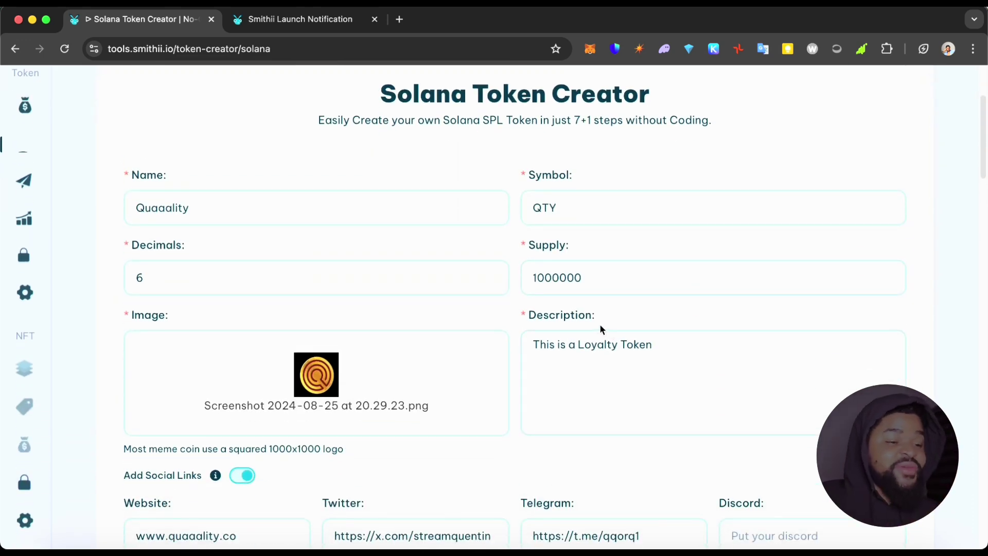
{"action": "scroll", "coordinate": [600, 325], "scroll_direction": "down", "scroll_amount": 3}
{"action": "scroll", "coordinate": [587, 339], "scroll_direction": "down", "scroll_amount": 5}
{"action": "scroll", "coordinate": [587, 340], "scroll_direction": "up", "scroll_amount": 10}
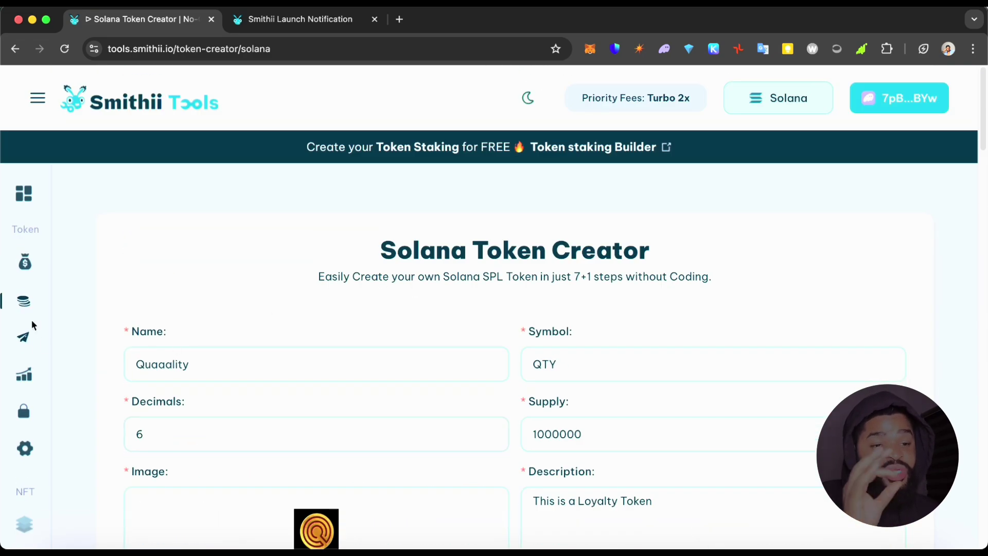
{"action": "left_click", "coordinate": [24, 196]}
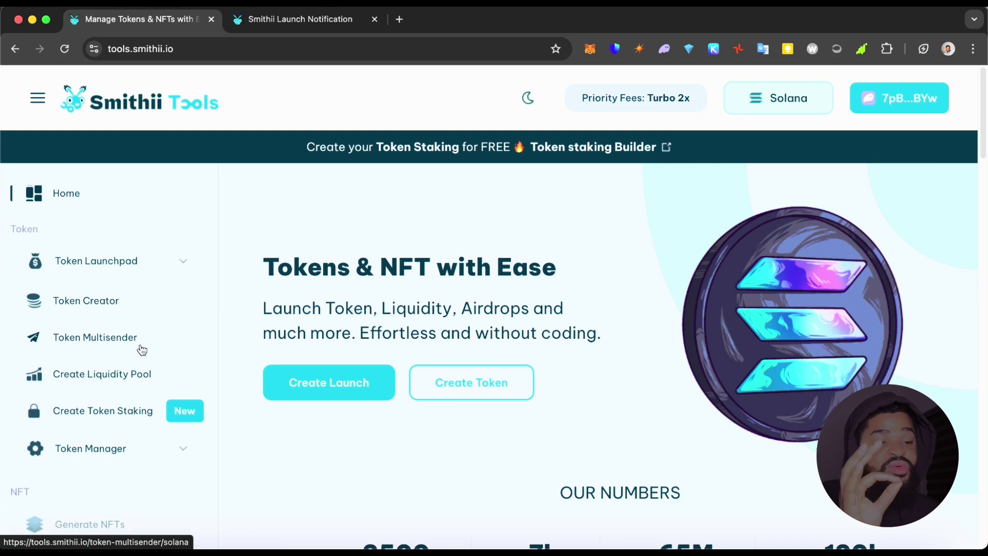
{"action": "left_click", "coordinate": [125, 339]}
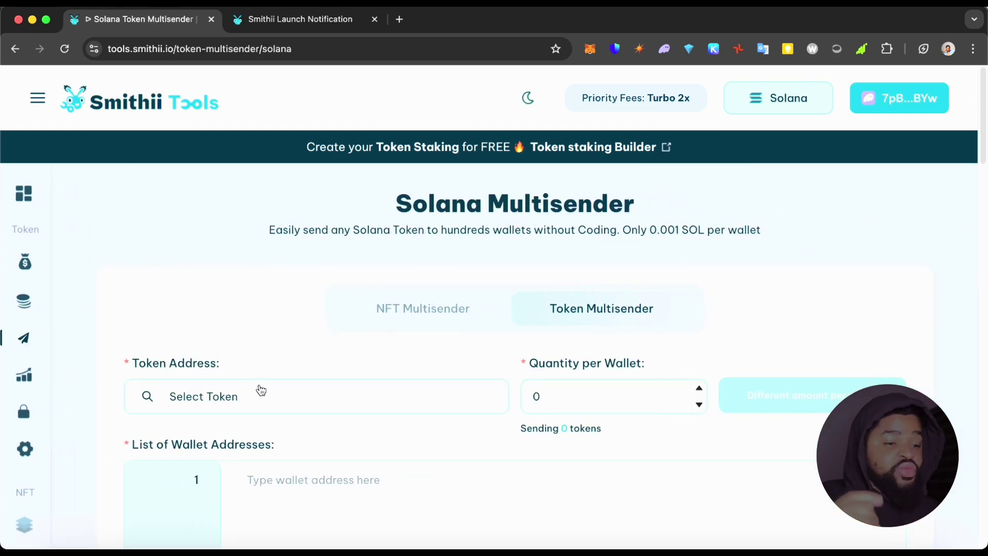
Pick SOL as the token to send, then change it to USDC.
{"action": "left_click", "coordinate": [249, 397]}
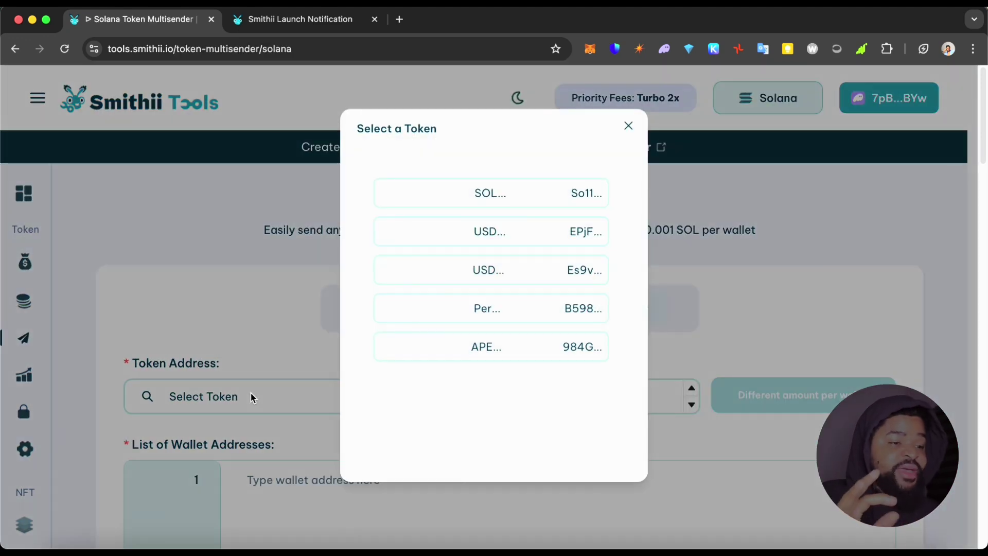
{"action": "left_click", "coordinate": [501, 201]}
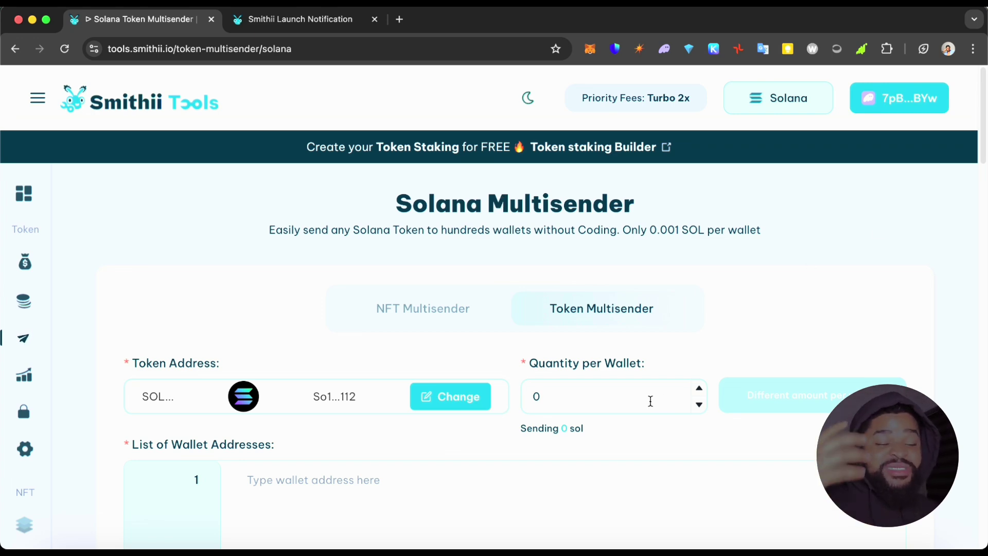
{"action": "left_click", "coordinate": [607, 397]}
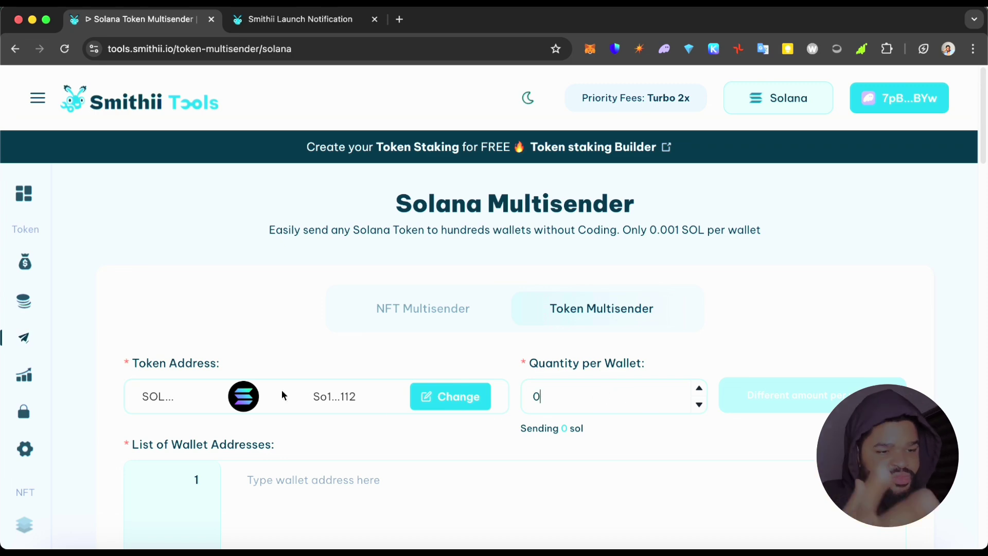
{"action": "left_click", "coordinate": [431, 397]}
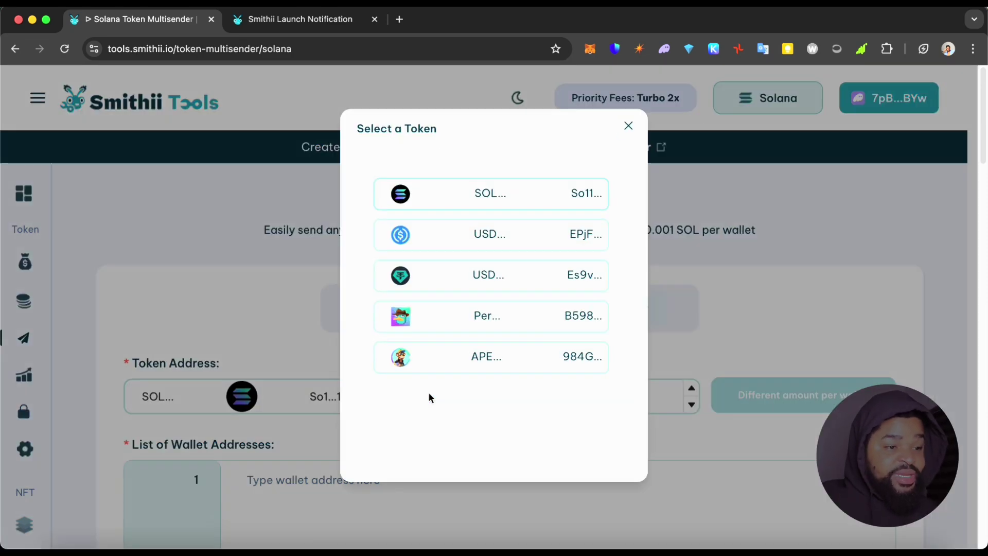
{"action": "left_click", "coordinate": [472, 228]}
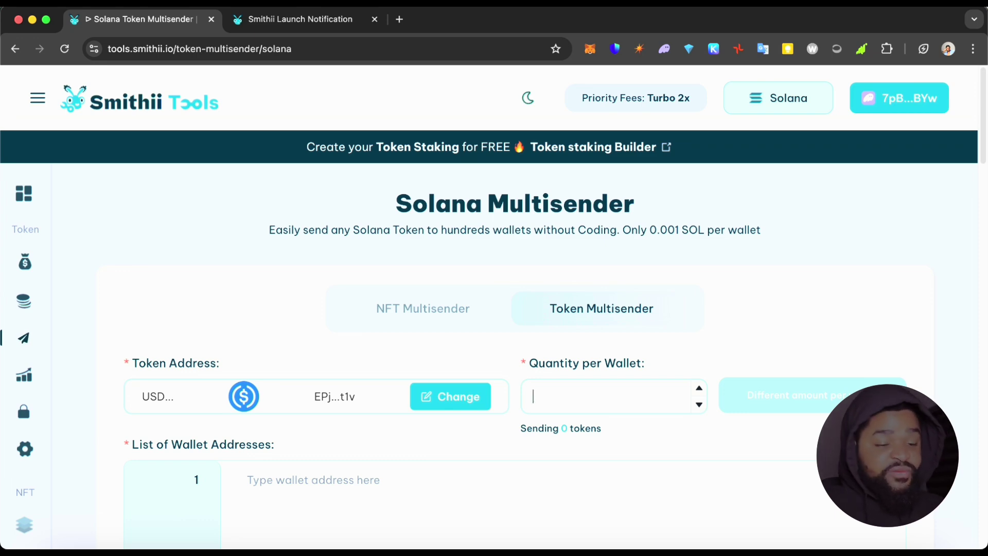
Set the quantity per wallet to 100.
{"action": "type", "text": "100"}
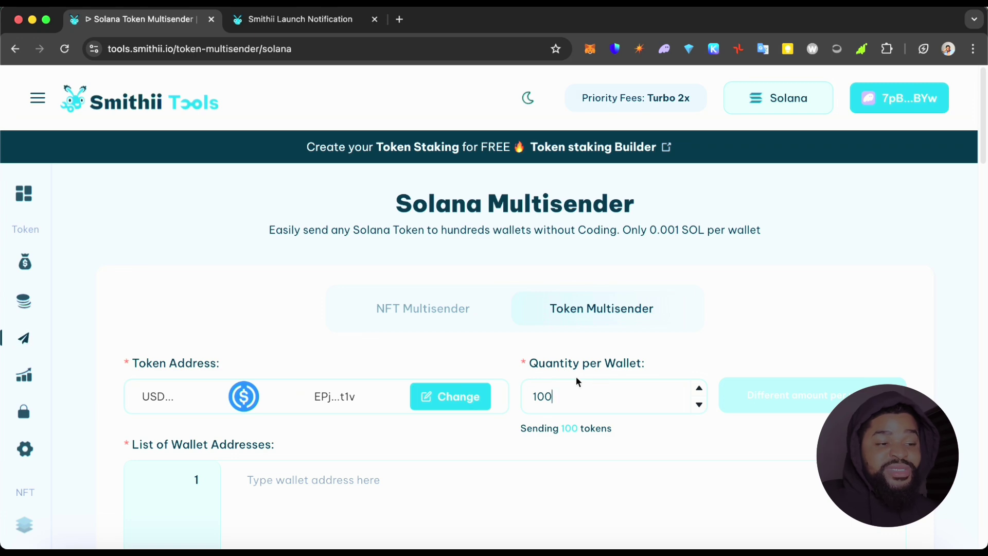
{"action": "left_click_drag", "start_coordinate": [531, 366], "coordinate": [641, 360]}
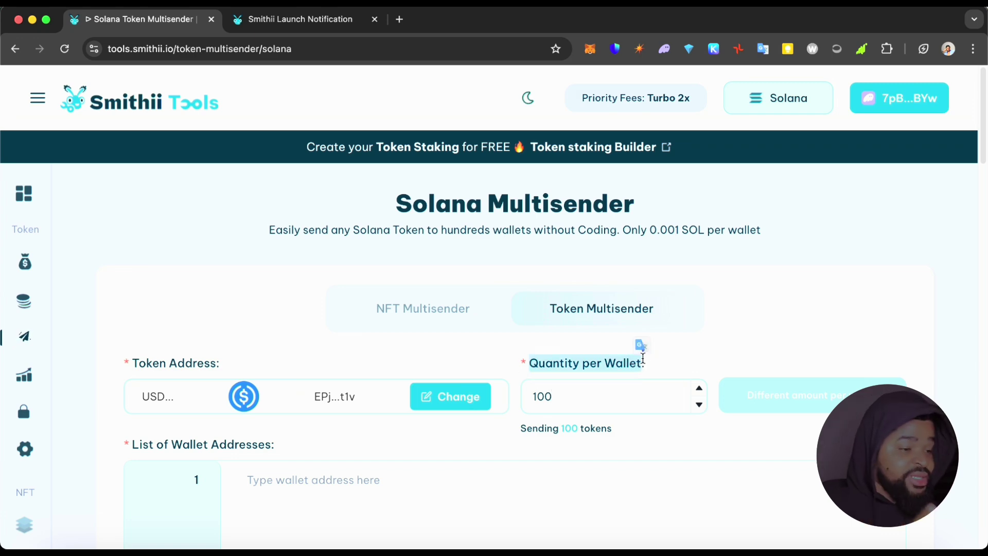
{"action": "left_click", "coordinate": [745, 342]}
{"action": "scroll", "coordinate": [588, 420], "scroll_direction": "down", "scroll_amount": 3}
{"action": "left_click", "coordinate": [366, 324]}
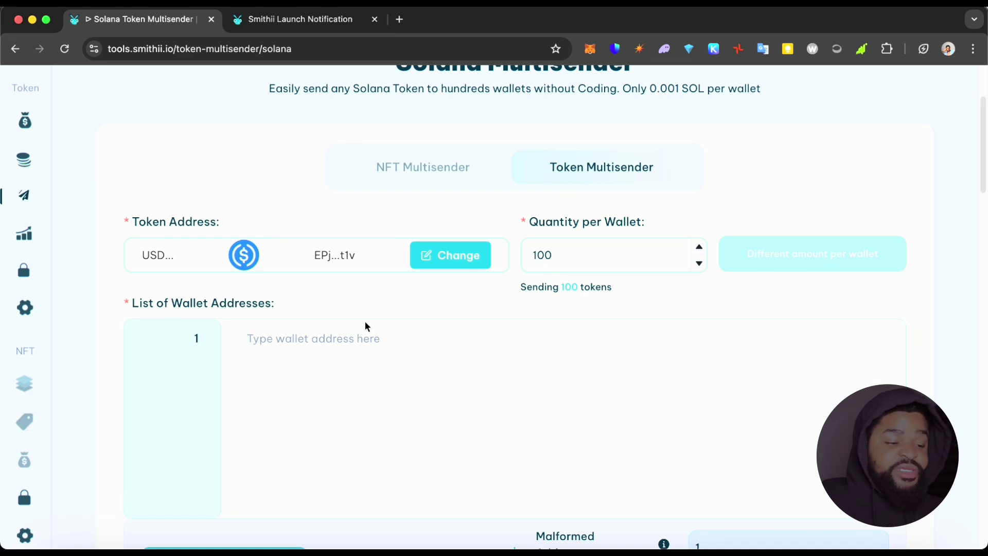
{"action": "type", "text": "7pBZxd52uMbY2Du6pJS38rL4nfJQMFkfPB"}
{"action": "scroll", "coordinate": [365, 323], "scroll_direction": "down", "scroll_amount": 3}
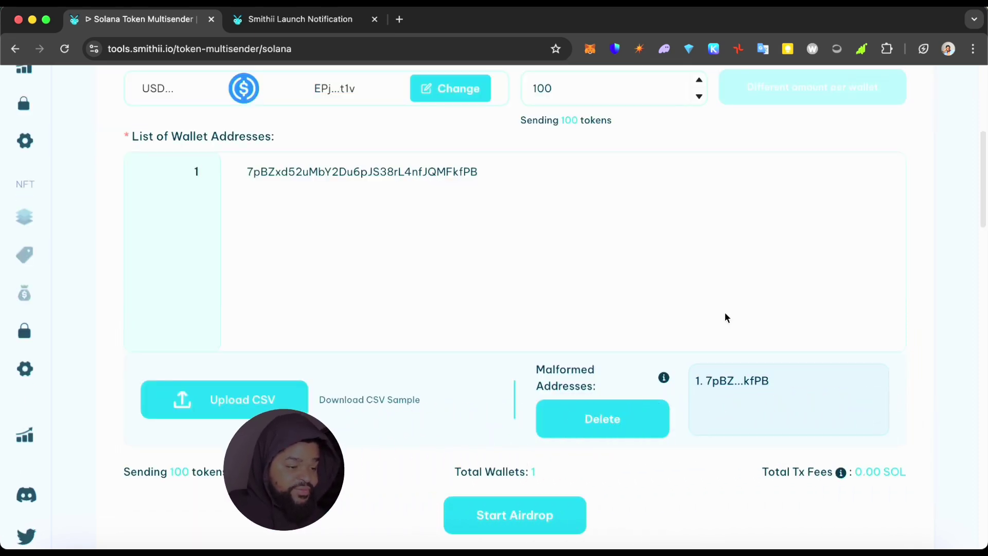
{"action": "key", "text": "Return"}
{"action": "key", "text": "Return"}
{"action": "key", "text": "Return"}
{"action": "key", "text": "Return"}
{"action": "key", "text": "Return"}
{"action": "key", "text": "Return"}
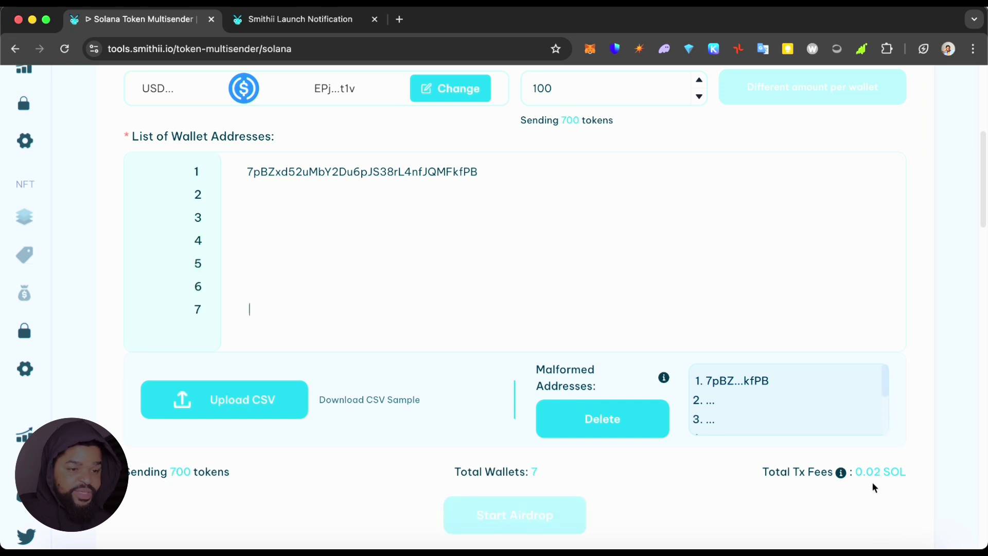
{"action": "key", "text": "Return"}
{"action": "key", "text": "Return"}
{"action": "key", "text": "Return"}
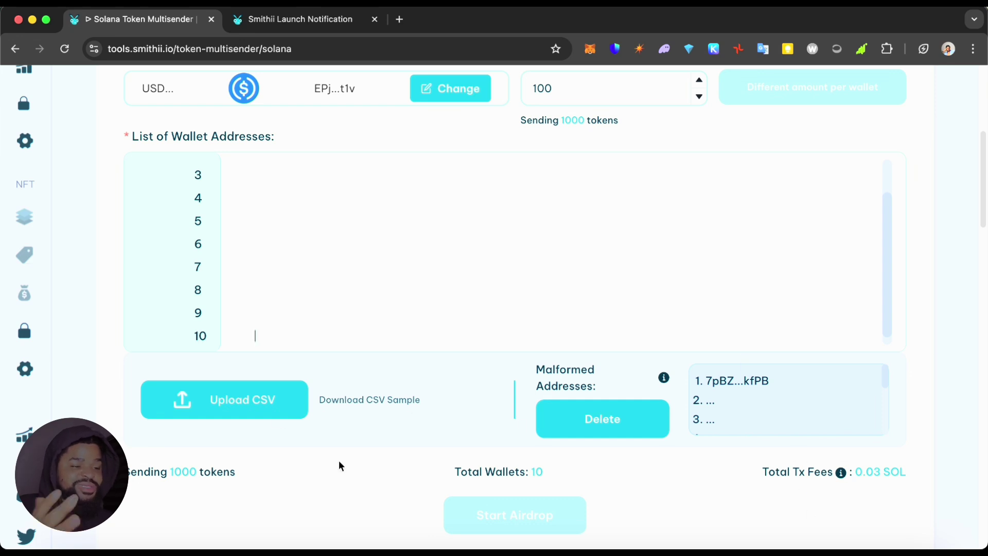
{"action": "scroll", "coordinate": [356, 463], "scroll_direction": "down", "scroll_amount": 1}
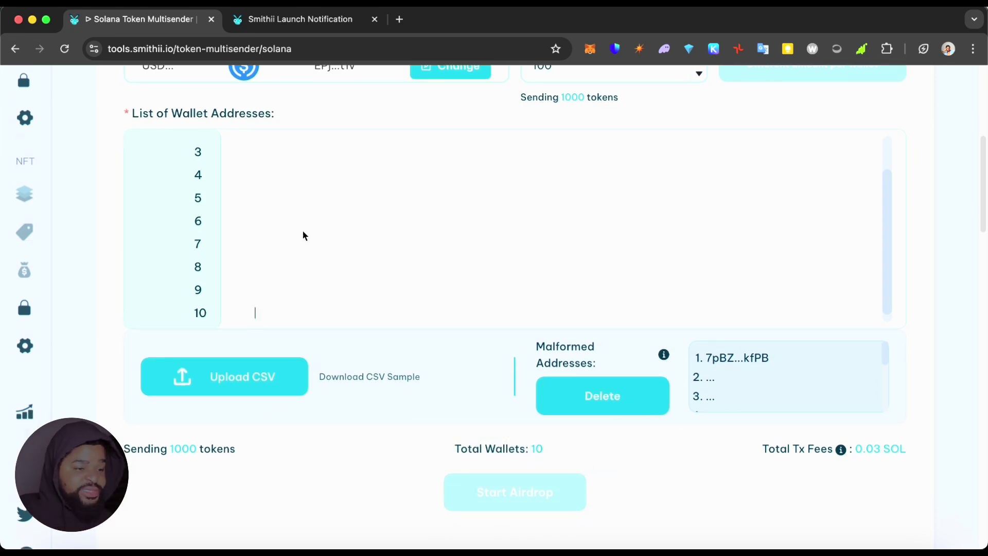
{"action": "scroll", "coordinate": [336, 175], "scroll_direction": "up", "scroll_amount": 3}
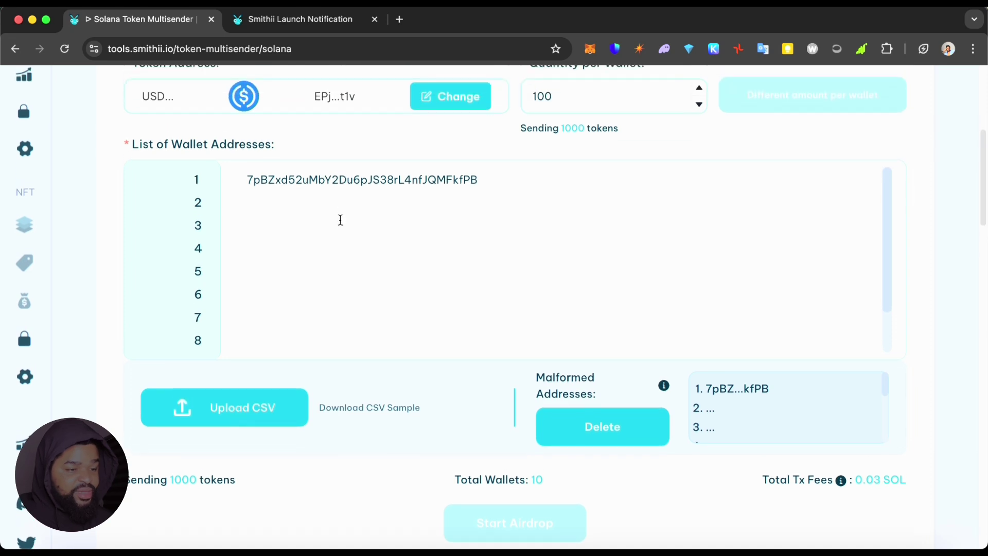
{"action": "scroll", "coordinate": [341, 270], "scroll_direction": "down", "scroll_amount": 1}
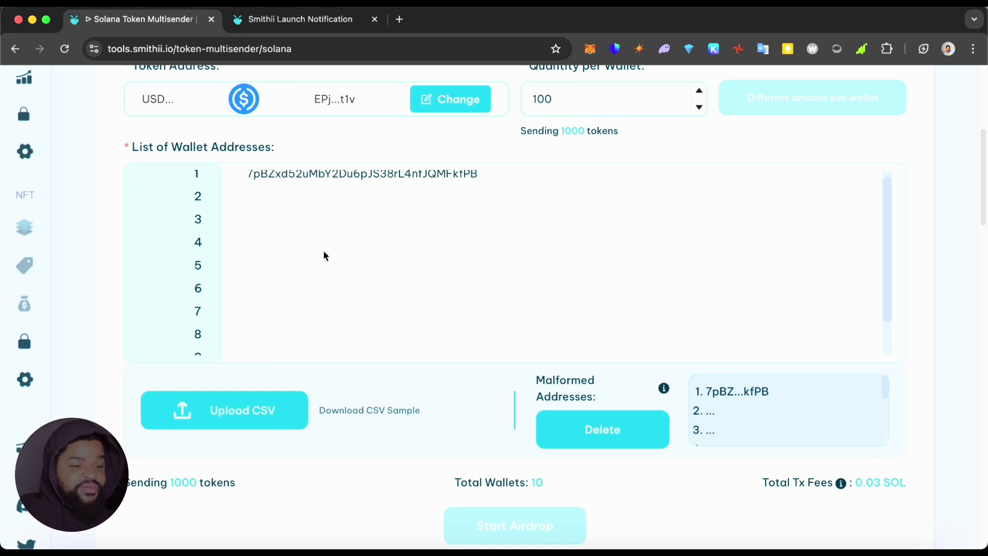
{"action": "scroll", "coordinate": [323, 280], "scroll_direction": "up", "scroll_amount": 6}
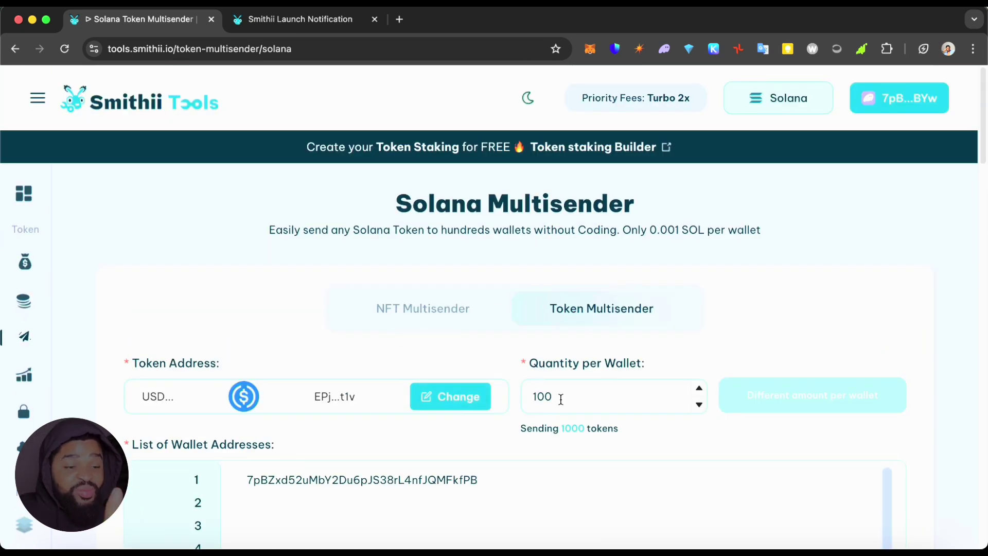
{"action": "scroll", "coordinate": [564, 400], "scroll_direction": "down", "scroll_amount": 6}
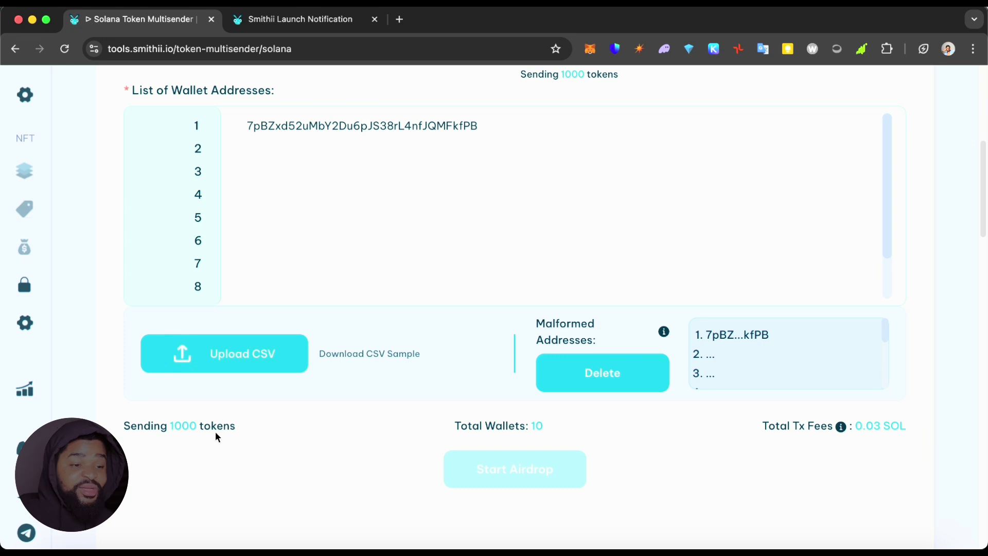
{"action": "scroll", "coordinate": [353, 331], "scroll_direction": "up", "scroll_amount": 4}
{"action": "scroll", "coordinate": [592, 251], "scroll_direction": "down", "scroll_amount": 1}
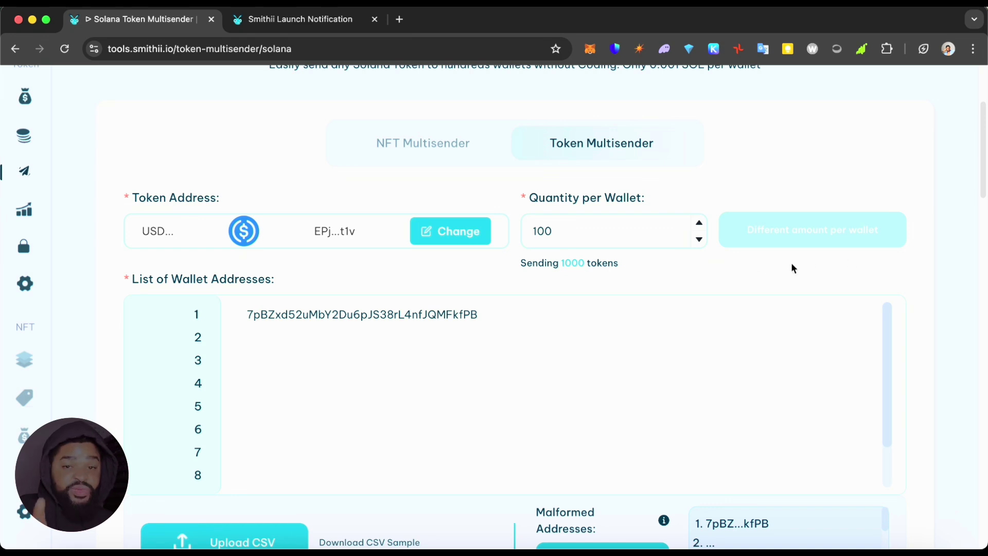
{"action": "scroll", "coordinate": [410, 402], "scroll_direction": "down", "scroll_amount": 5}
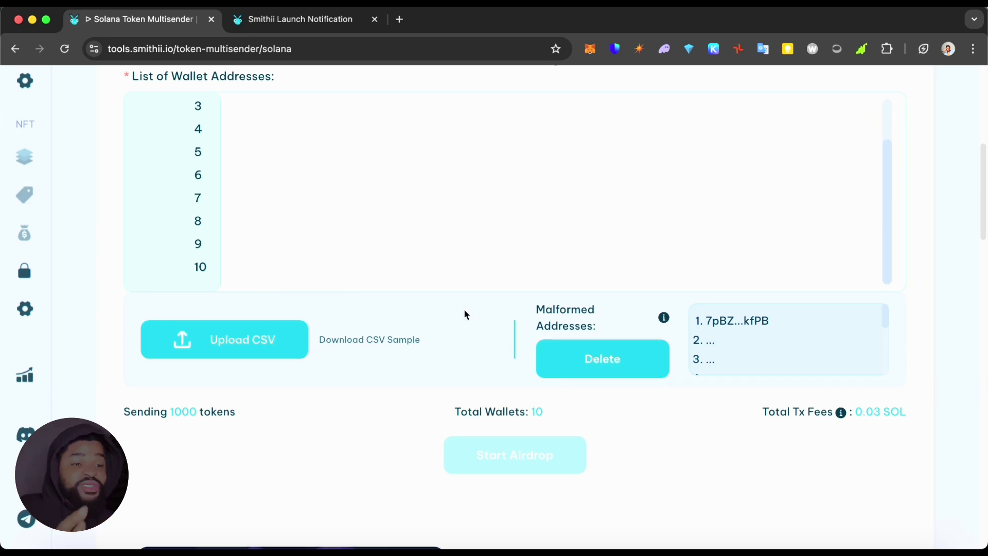
{"action": "scroll", "coordinate": [464, 309], "scroll_direction": "up", "scroll_amount": 3}
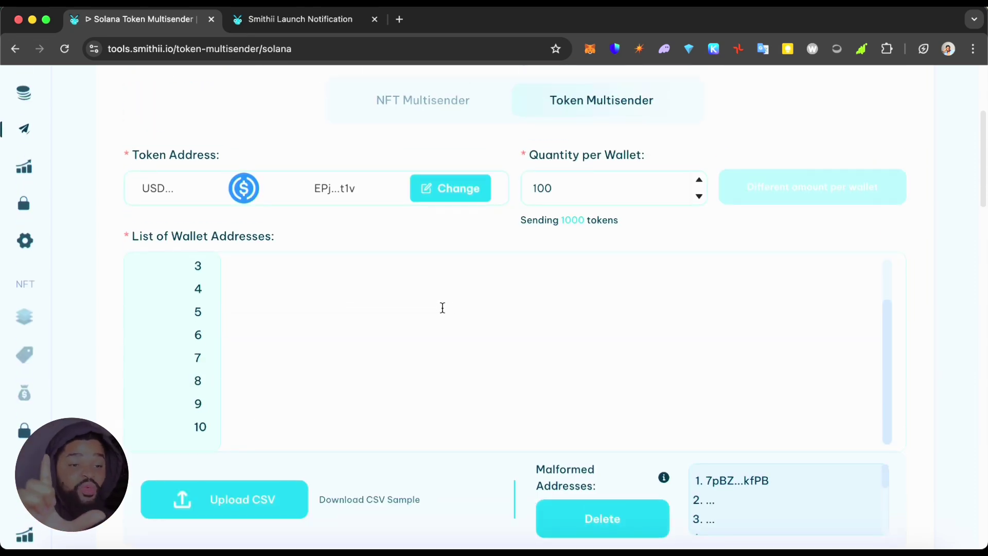
{"action": "scroll", "coordinate": [726, 252], "scroll_direction": "down", "scroll_amount": 3}
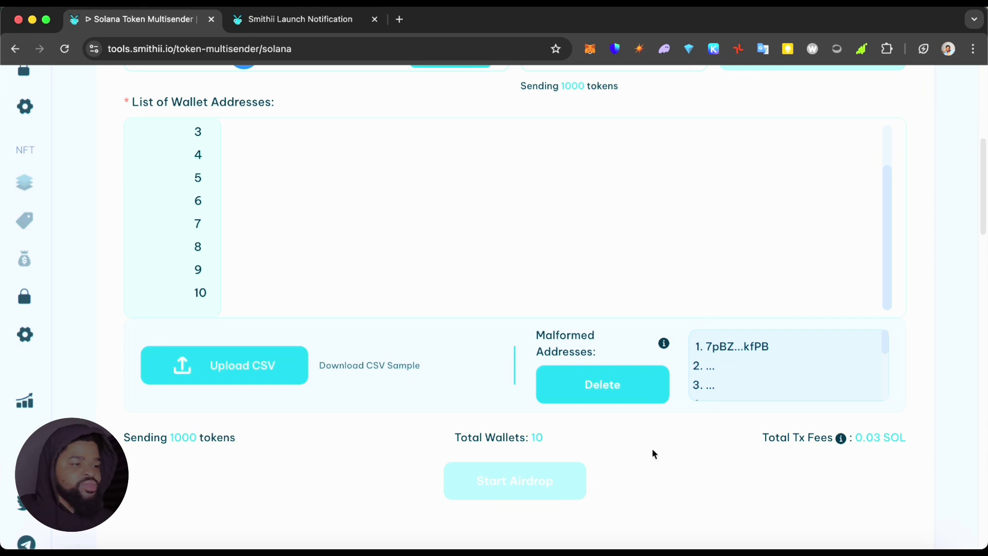
{"action": "scroll", "coordinate": [936, 227], "scroll_direction": "up", "scroll_amount": 2}
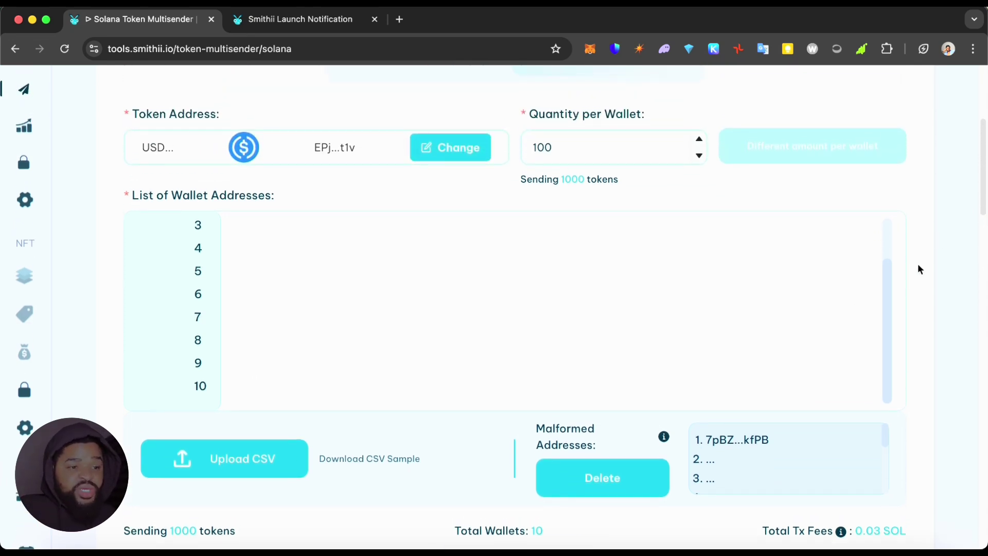
{"action": "scroll", "coordinate": [920, 266], "scroll_direction": "down", "scroll_amount": 1}
{"action": "scroll", "coordinate": [959, 320], "scroll_direction": "up", "scroll_amount": 1}
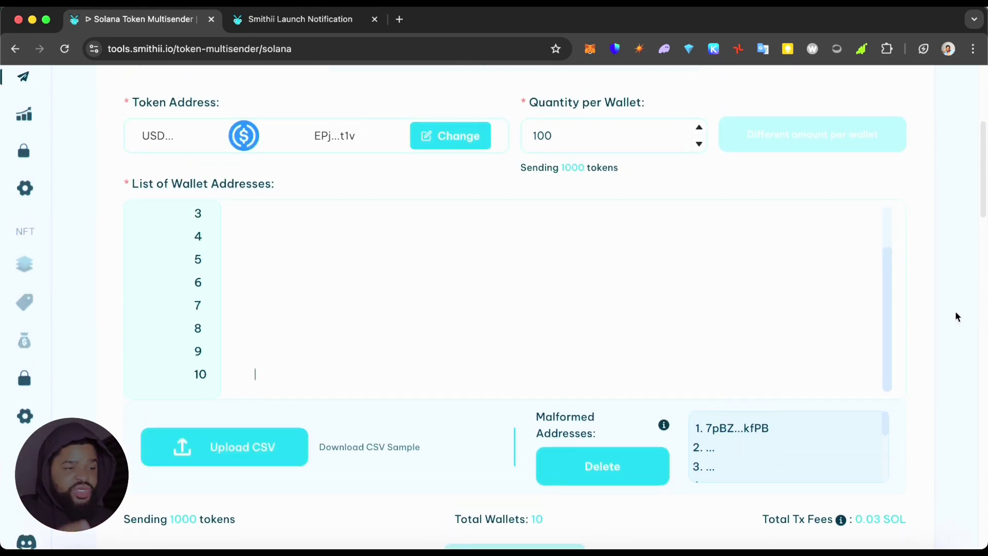
{"action": "scroll", "coordinate": [890, 348], "scroll_direction": "up", "scroll_amount": 2}
{"action": "scroll", "coordinate": [940, 327], "scroll_direction": "up", "scroll_amount": 5}
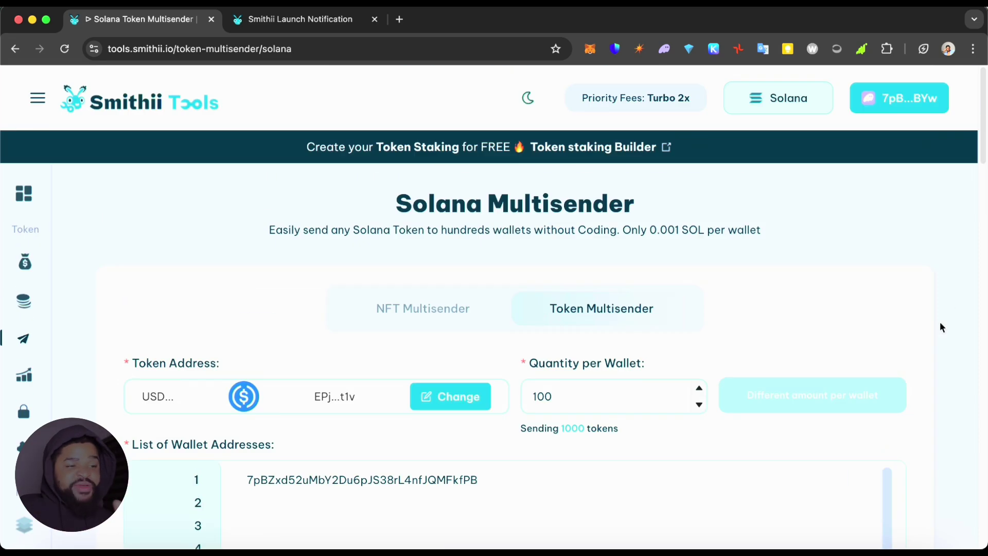
{"action": "scroll", "coordinate": [937, 357], "scroll_direction": "down", "scroll_amount": 1}
{"action": "scroll", "coordinate": [929, 351], "scroll_direction": "up", "scroll_amount": 2}
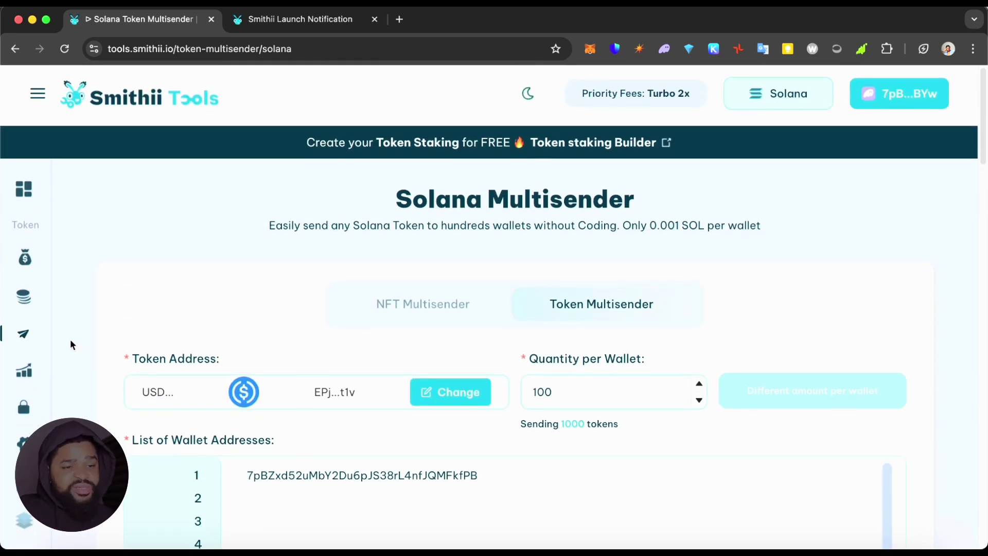
{"action": "scroll", "coordinate": [73, 337], "scroll_direction": "down", "scroll_amount": 1}
Go to the home page, browse its tool list, and check the network dropdown, keeping Solana.
{"action": "left_click", "coordinate": [26, 167]}
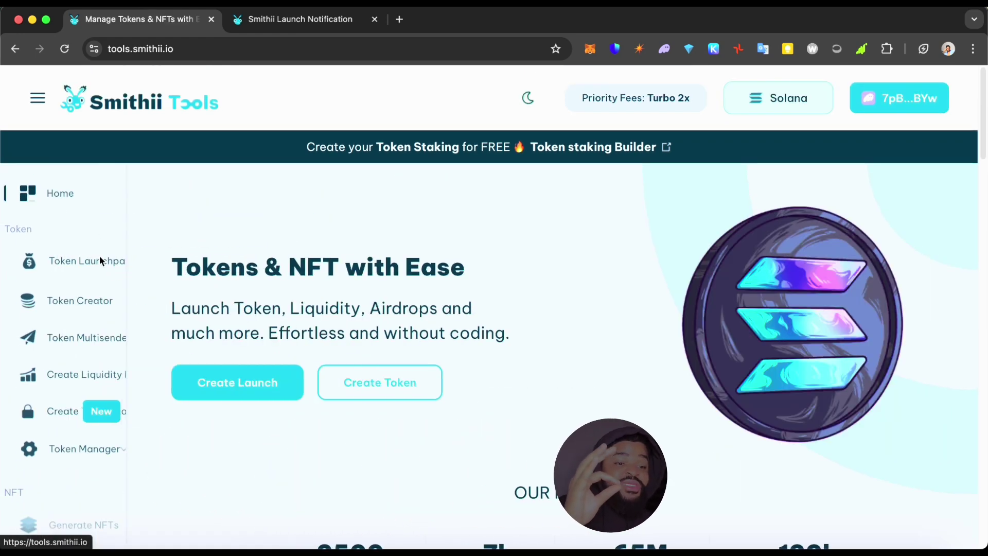
{"action": "scroll", "coordinate": [164, 334], "scroll_direction": "down", "scroll_amount": 5}
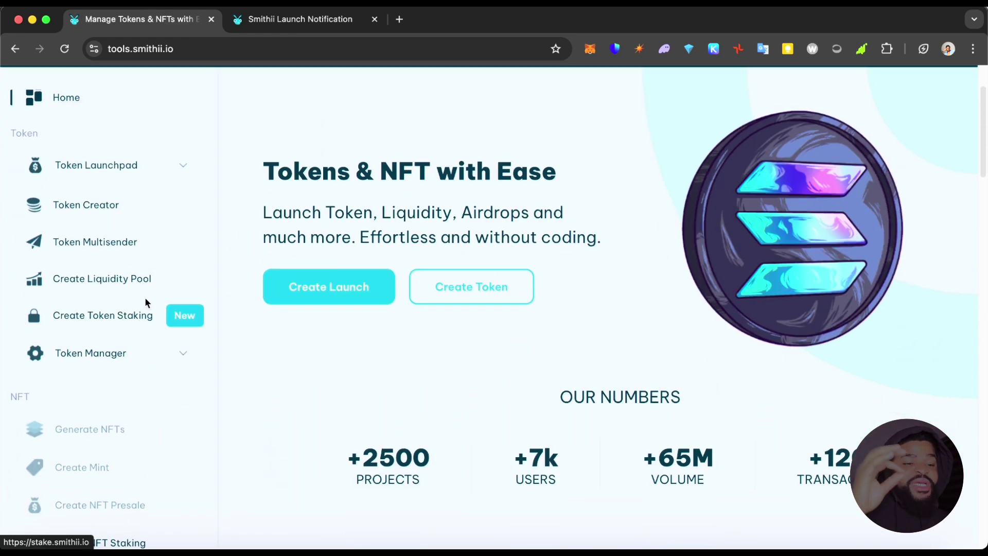
{"action": "scroll", "coordinate": [301, 378], "scroll_direction": "down", "scroll_amount": 1}
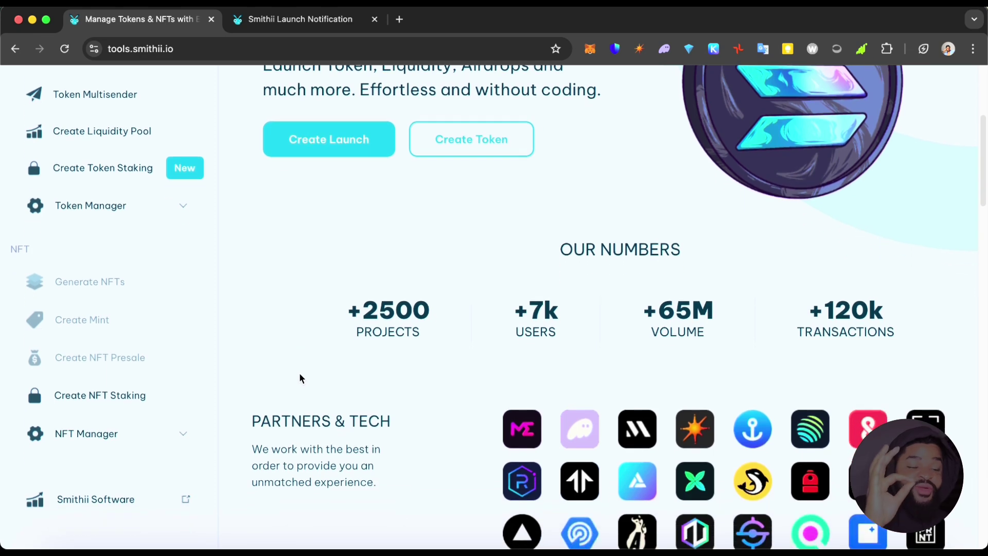
{"action": "scroll", "coordinate": [301, 366], "scroll_direction": "up", "scroll_amount": 1}
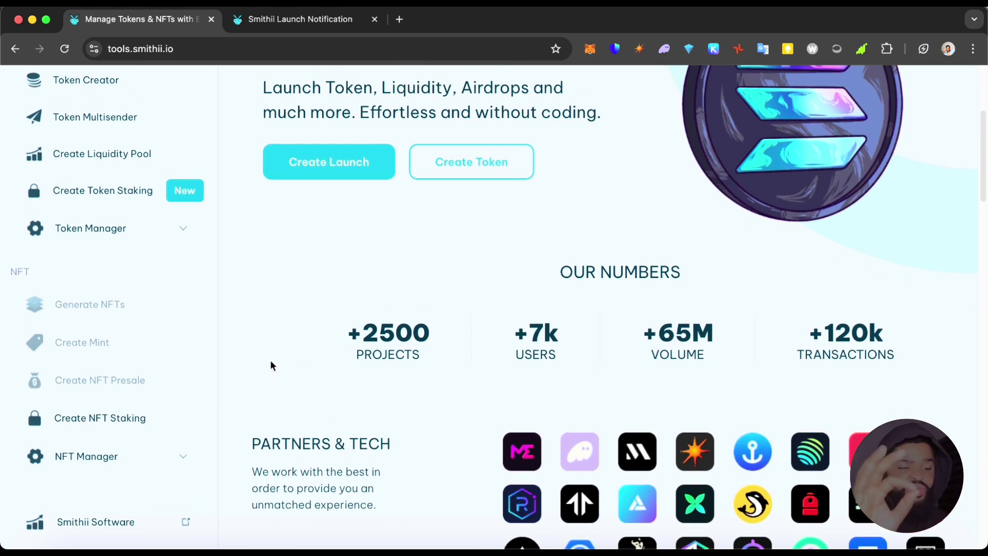
{"action": "scroll", "coordinate": [251, 320], "scroll_direction": "up", "scroll_amount": 6}
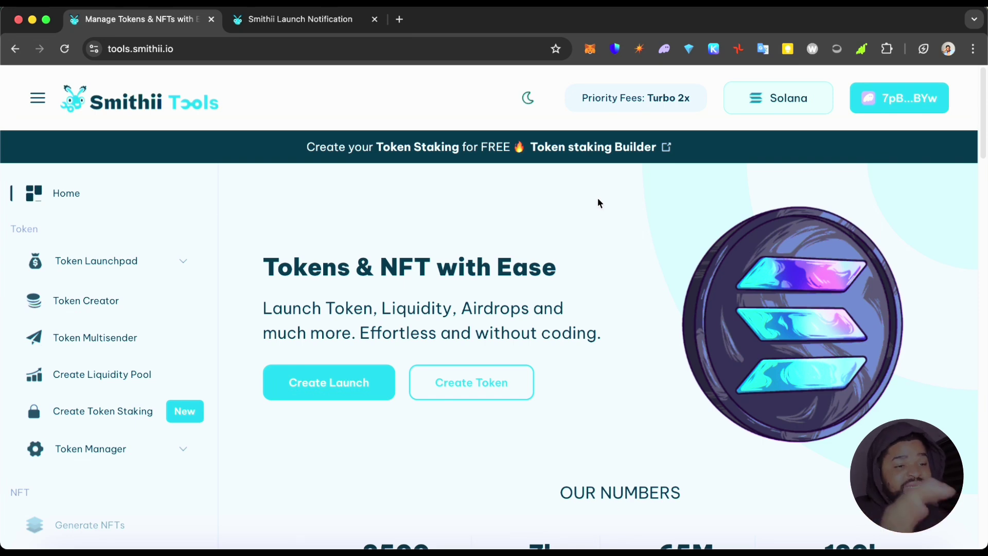
{"action": "left_click", "coordinate": [772, 106]}
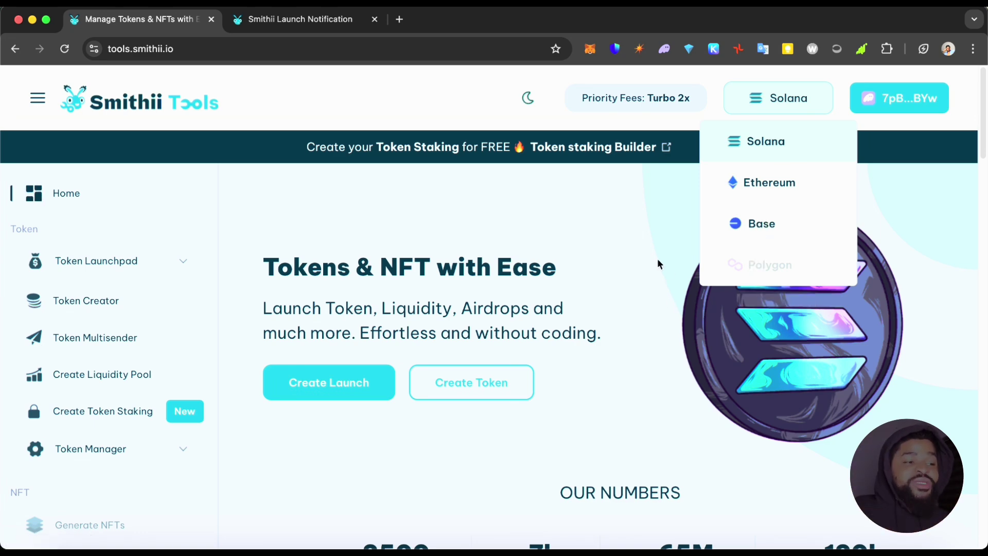
{"action": "left_click", "coordinate": [762, 98]}
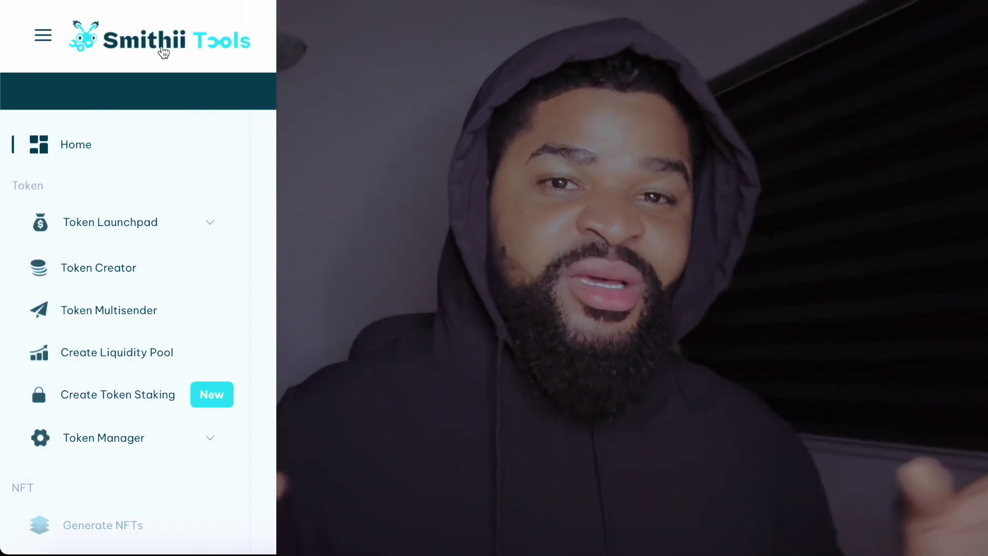
Expand the Token Launchpad, Token Manager and NFT Manager tool groups.
{"action": "left_click", "coordinate": [205, 224]}
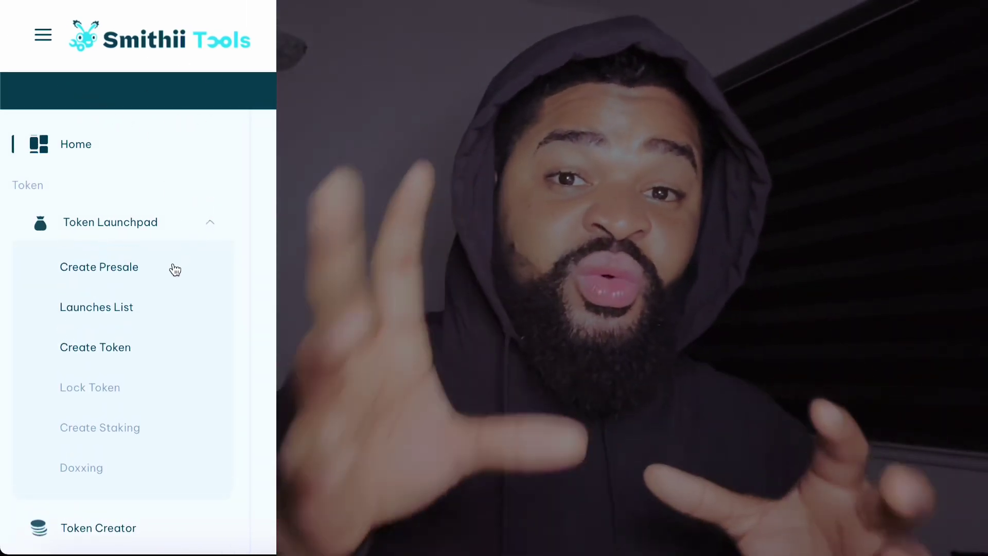
{"action": "scroll", "coordinate": [165, 272], "scroll_direction": "down", "scroll_amount": 3}
{"action": "scroll", "coordinate": [159, 273], "scroll_direction": "down", "scroll_amount": 5}
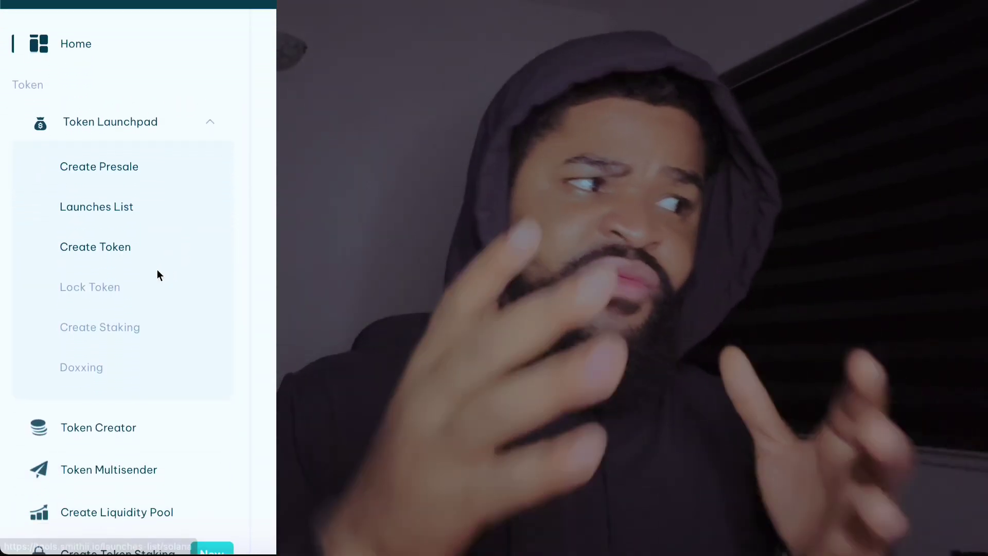
{"action": "scroll", "coordinate": [221, 270], "scroll_direction": "down", "scroll_amount": 2}
{"action": "left_click", "coordinate": [209, 331]}
{"action": "scroll", "coordinate": [210, 331], "scroll_direction": "down", "scroll_amount": 6}
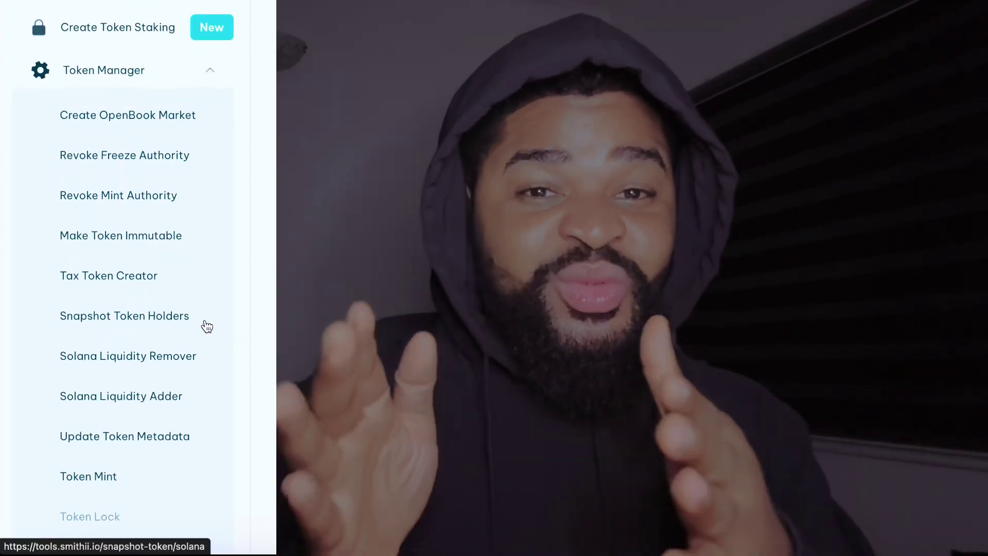
{"action": "scroll", "coordinate": [227, 288], "scroll_direction": "down", "scroll_amount": 2}
{"action": "scroll", "coordinate": [230, 300], "scroll_direction": "down", "scroll_amount": 9}
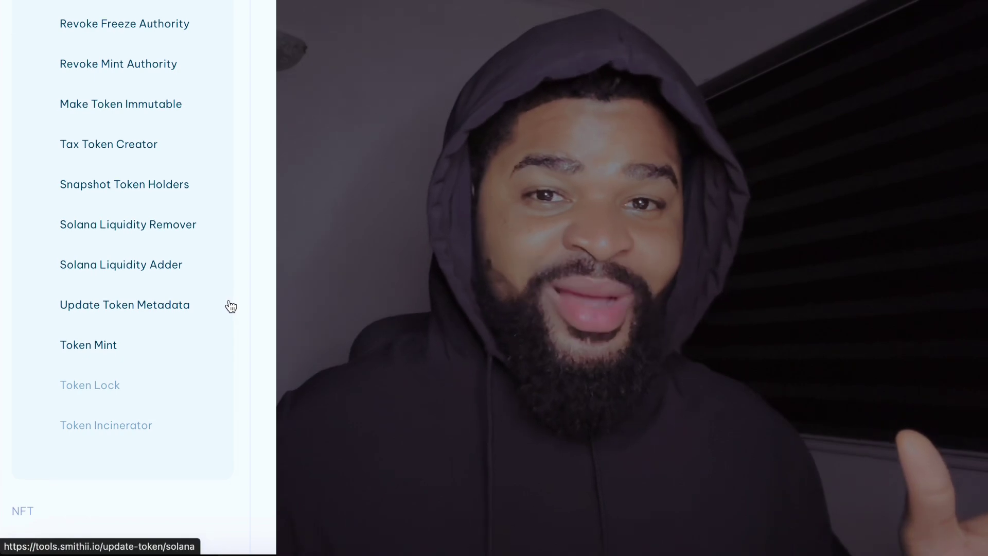
{"action": "scroll", "coordinate": [223, 307], "scroll_direction": "down", "scroll_amount": 3}
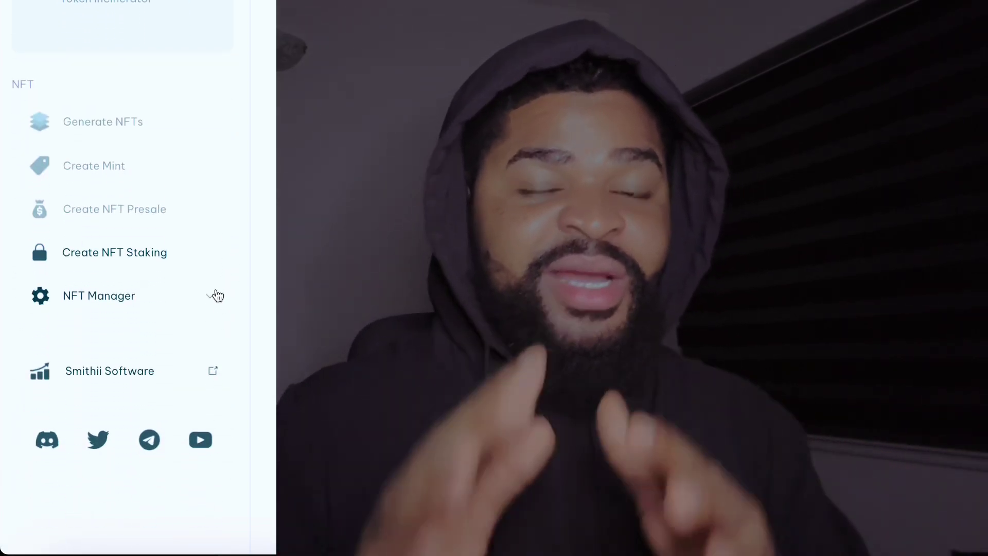
{"action": "left_click", "coordinate": [211, 294]}
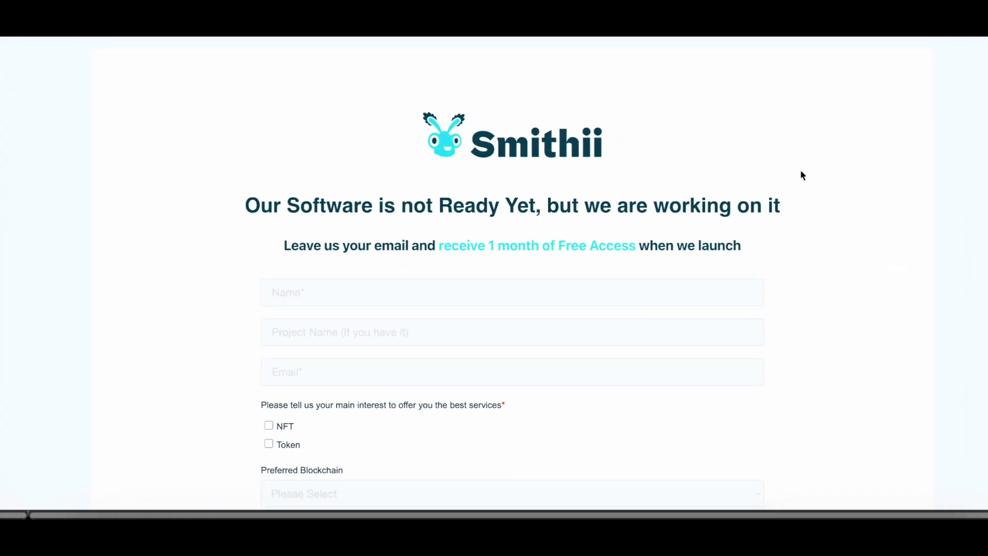
Scroll the waitlist form and highlight the 'receive 1 month of Free Access' text.
{"action": "scroll", "coordinate": [480, 274], "scroll_direction": "down", "scroll_amount": 2}
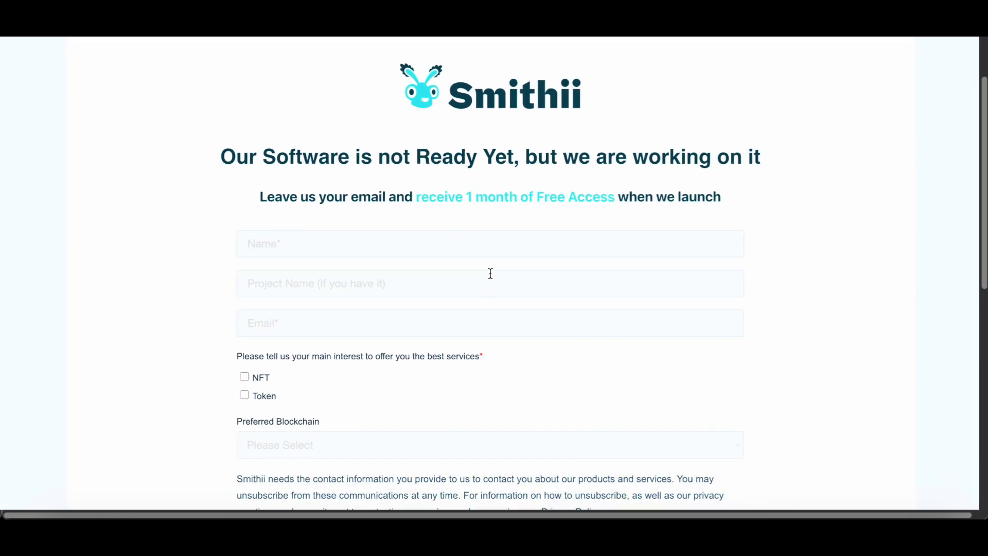
{"action": "left_click_drag", "start_coordinate": [416, 164], "coordinate": [611, 172]}
{"action": "scroll", "coordinate": [555, 248], "scroll_direction": "down", "scroll_amount": 2}
{"action": "scroll", "coordinate": [546, 254], "scroll_direction": "down", "scroll_amount": 5}
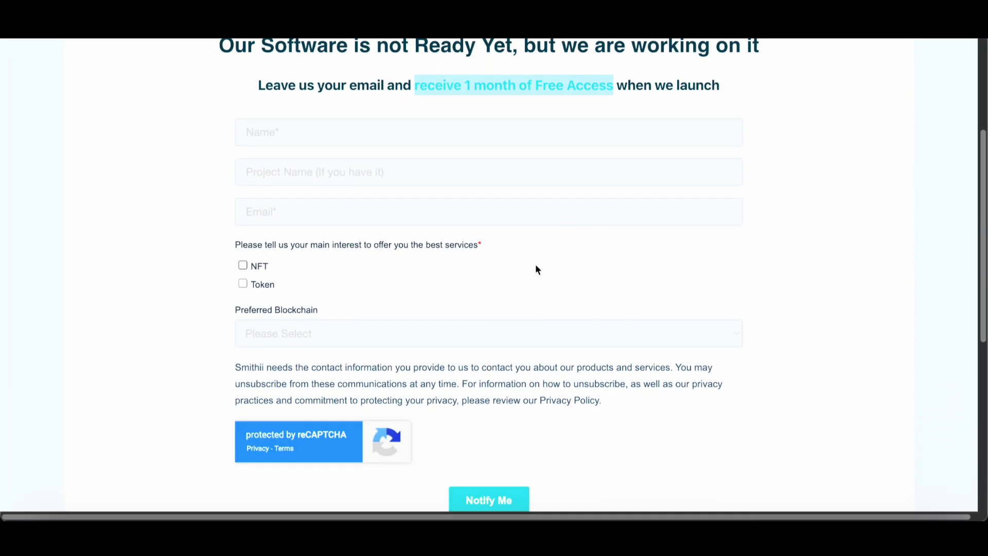
{"action": "scroll", "coordinate": [503, 426], "scroll_direction": "down", "scroll_amount": 5}
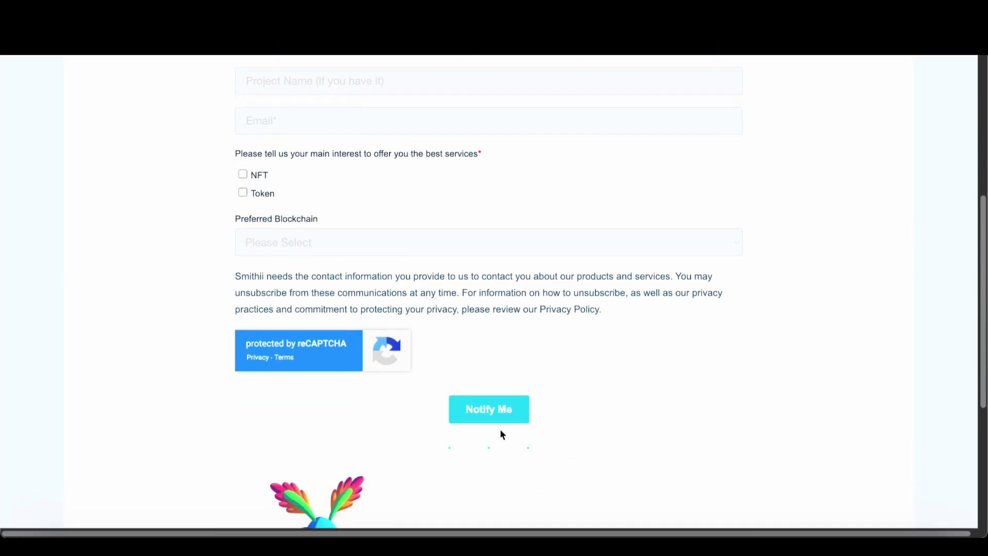